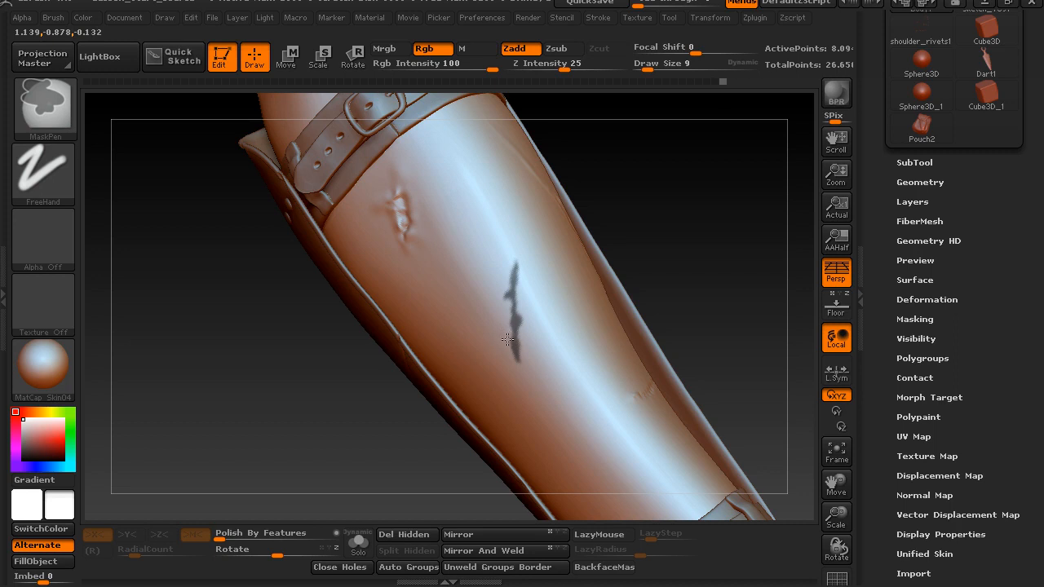
# Finish masking the jagged scar shape in the middle of the forearm and invert the mask
pyautogui.keyDown('ctrl'); pyautogui.moveTo(509, 352); pyautogui.dragTo(522, 353); pyautogui.keyUp('ctrl')
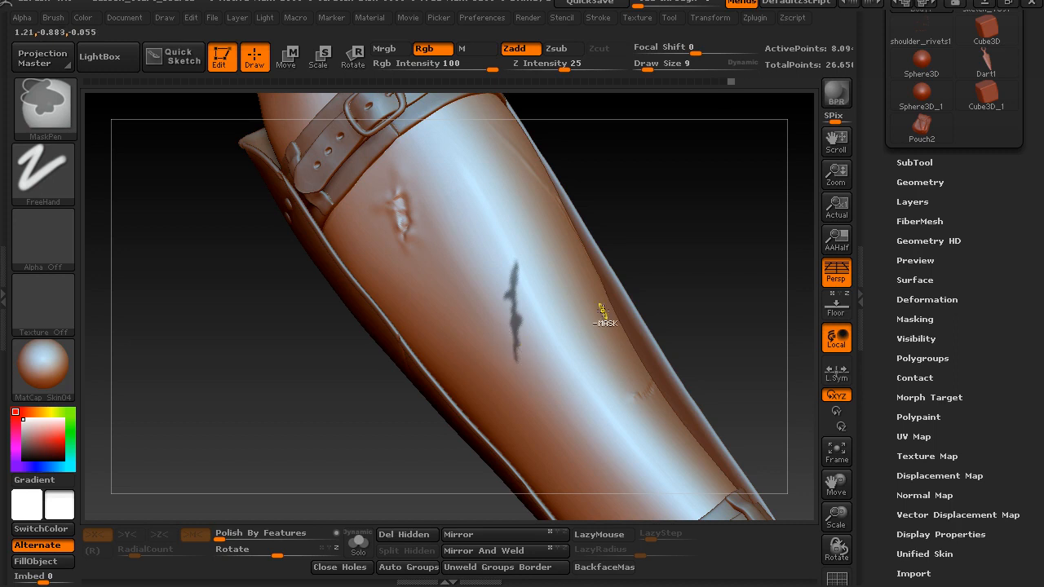
pyautogui.moveTo(645, 210)
pyautogui.keyDown('alt'); pyautogui.mouseDown()
pyautogui.moveTo(661, 212)
pyautogui.moveTo(646, 224)
pyautogui.moveTo(665, 206)
pyautogui.mouseUp(); pyautogui.keyUp('alt')
pyautogui.keyDown('ctrl'); pyautogui.click(648, 212); pyautogui.keyUp('ctrl')
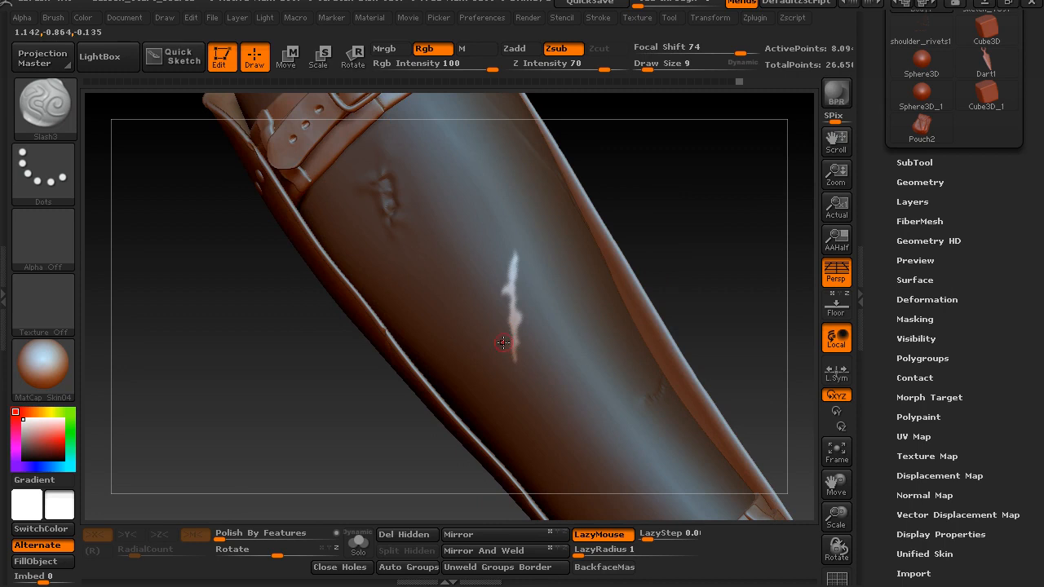
# Build up irregular relief inside the unmasked scar shape with the ClayBuildup brush
pyautogui.press('b')
pyautogui.press('c')
pyautogui.press('b')
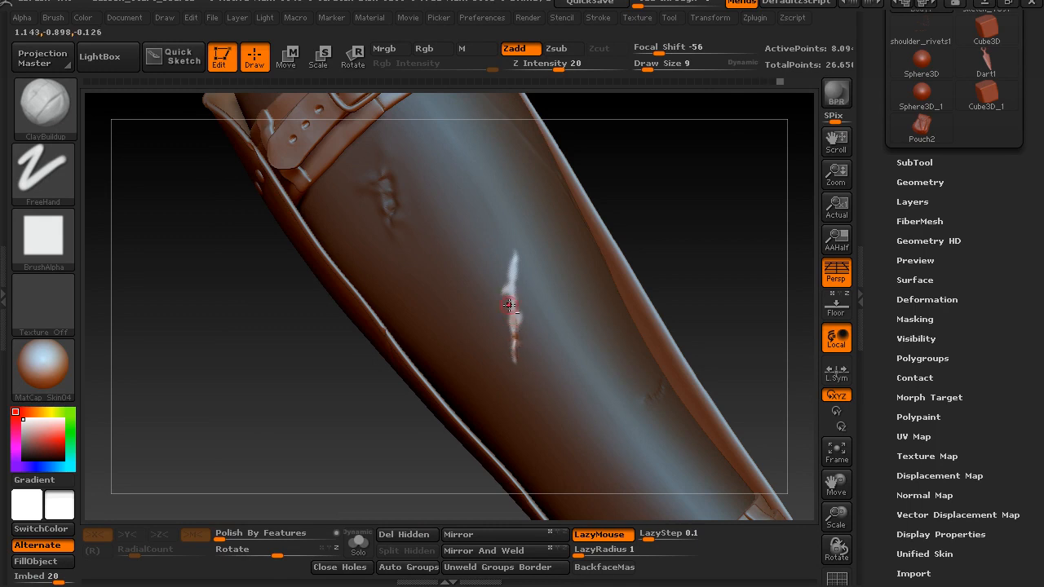
pyautogui.moveTo(516, 312)
pyautogui.keyDown('alt'); pyautogui.mouseDown()
pyautogui.moveTo(507, 288)
pyautogui.moveTo(509, 297)
pyautogui.mouseUp(); pyautogui.keyUp('alt')
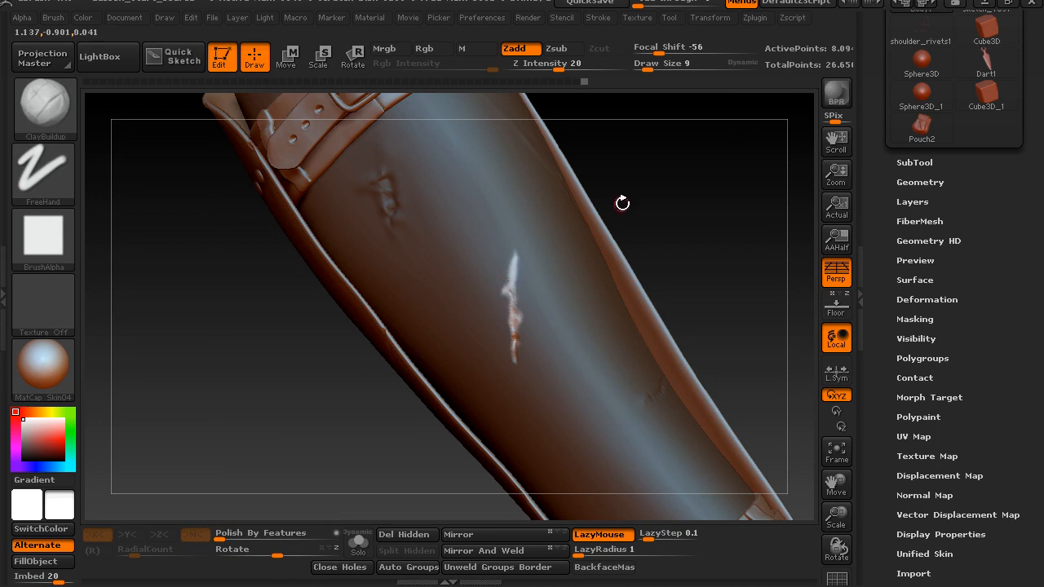
pyautogui.moveTo(636, 184); pyautogui.dragTo(651, 183)
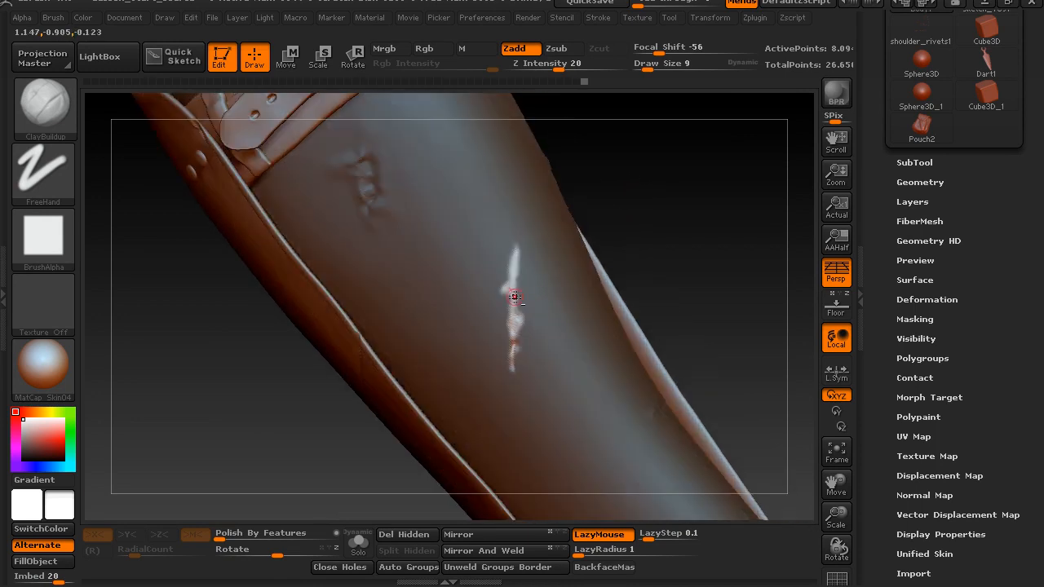
pyautogui.keyDown('alt'); pyautogui.moveTo(513, 246); pyautogui.dragTo(512, 279); pyautogui.keyUp('alt')
# Invert the mask to protect the scar and build up raised skin along its sides and lower end with ClayBuildup
pyautogui.moveTo(638, 226); pyautogui.dragTo(620, 244)
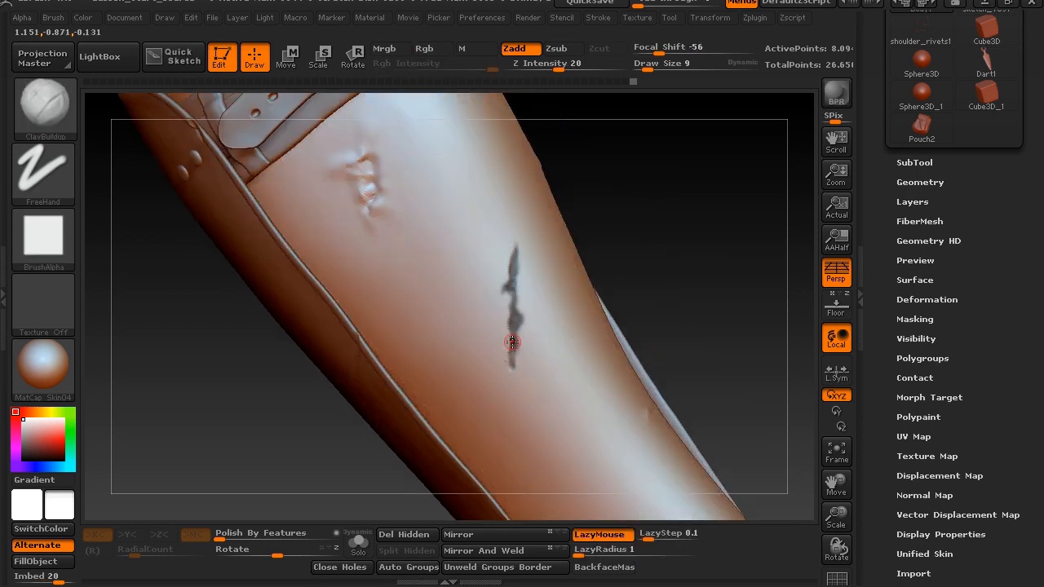
pyautogui.moveTo(511, 343); pyautogui.dragTo(511, 312)
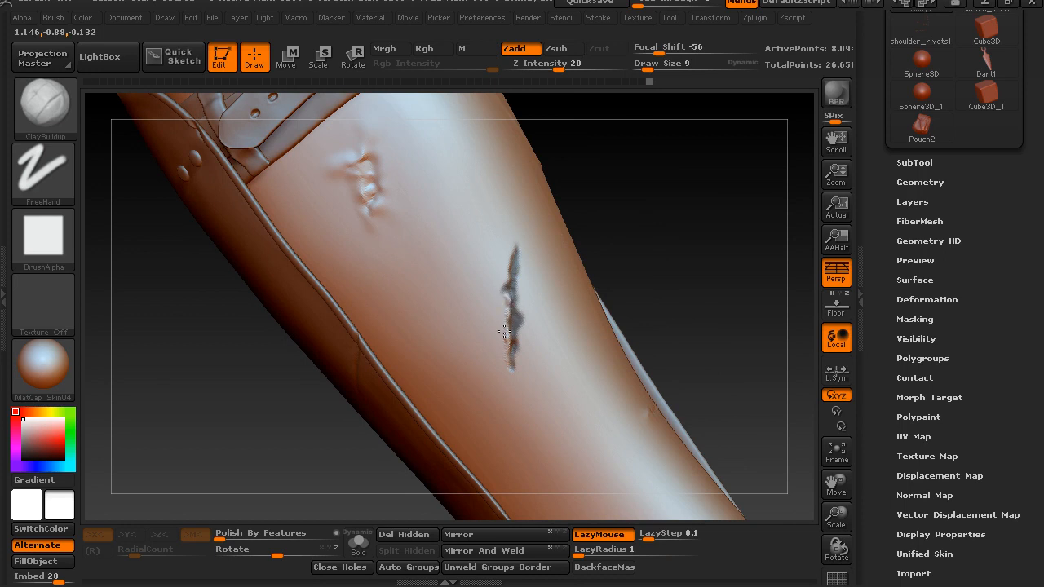
pyautogui.moveTo(507, 368)
pyautogui.mouseDown()
pyautogui.moveTo(518, 385)
pyautogui.moveTo(516, 369)
pyautogui.mouseUp()
pyautogui.moveTo(521, 332); pyautogui.dragTo(519, 337)
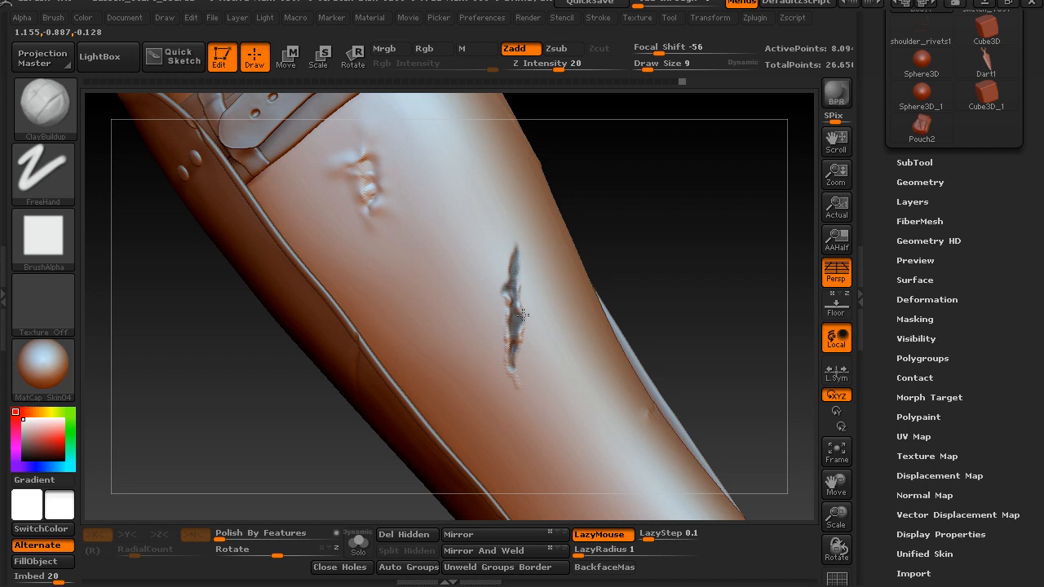
pyautogui.moveTo(518, 253); pyautogui.dragTo(519, 243)
pyautogui.moveTo(636, 199); pyautogui.dragTo(620, 209)
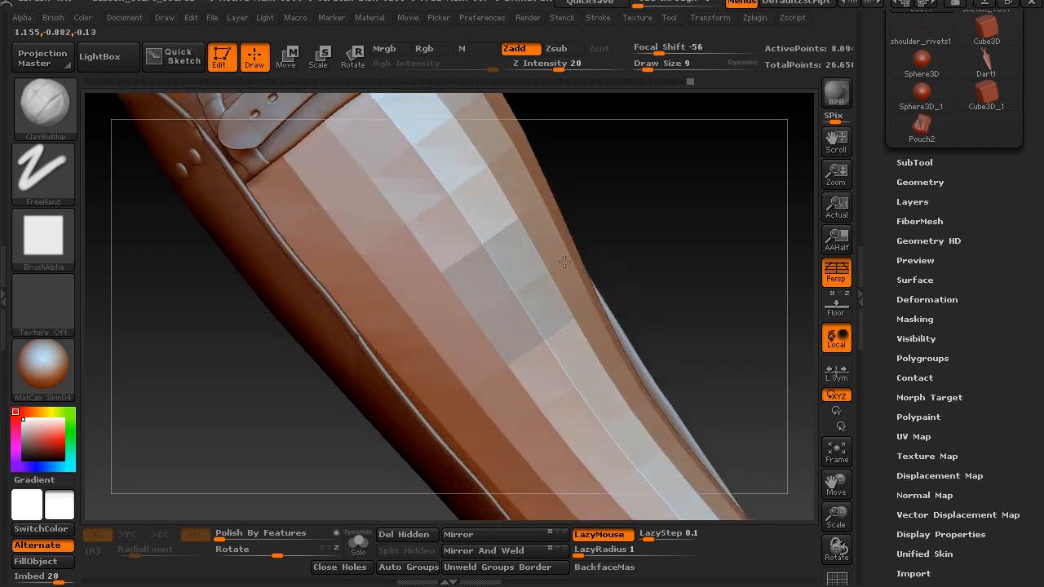
# Continue the raised ClayBuildup rim along the outer side and upper tip of the masked scar
pyautogui.press('ctrl')
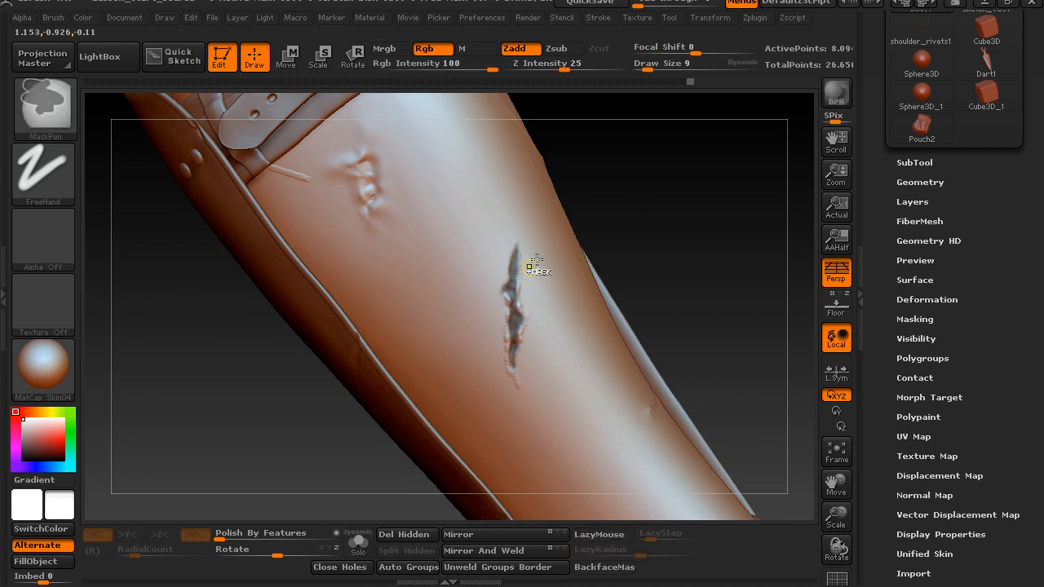
pyautogui.moveTo(619, 181); pyautogui.dragTo(629, 190)
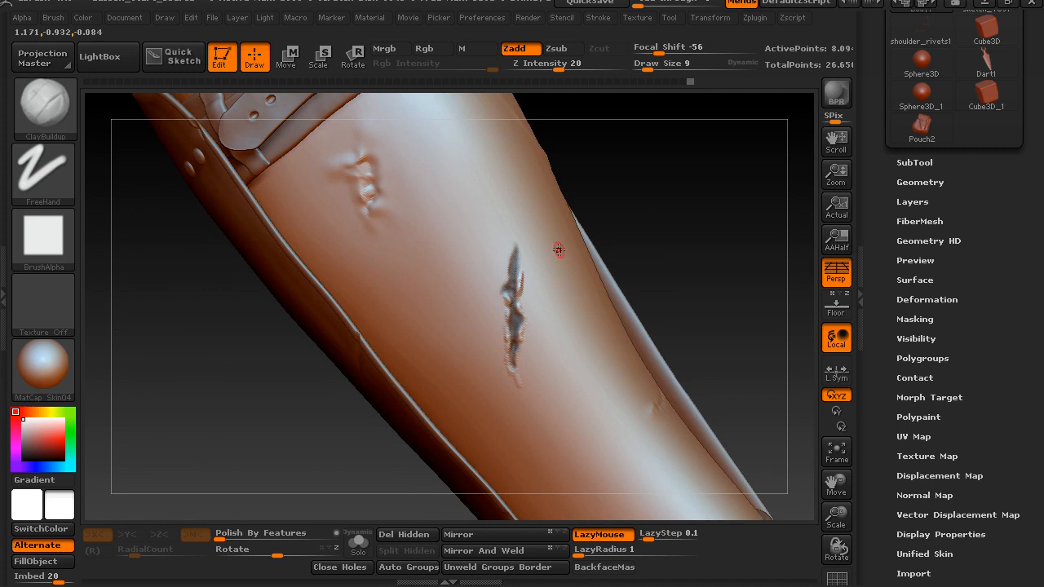
pyautogui.moveTo(637, 210); pyautogui.dragTo(623, 213)
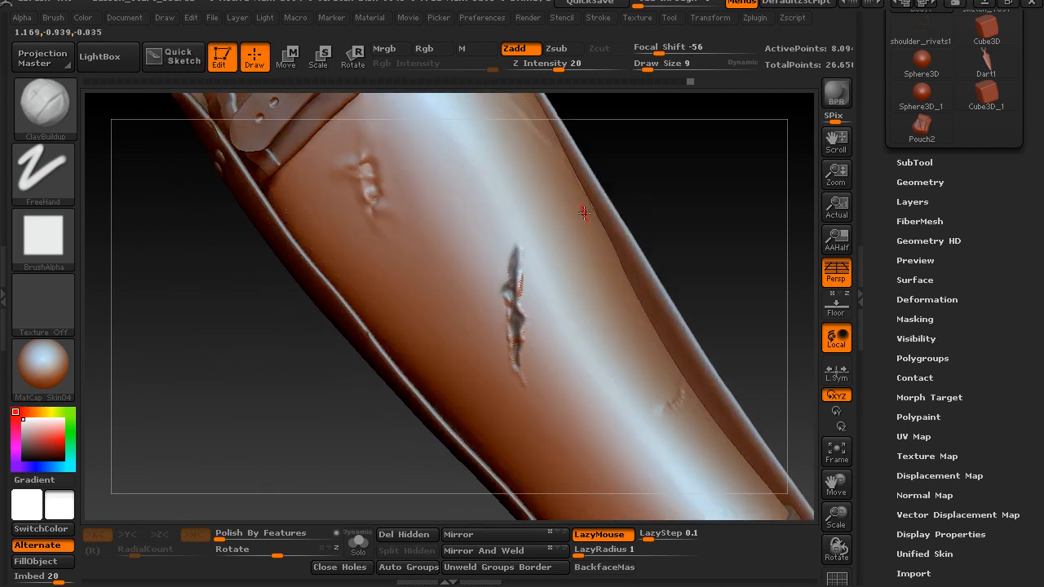
pyautogui.press('ctrl')
pyautogui.keyDown('ctrl'); pyautogui.moveTo(694, 182); pyautogui.dragTo(652, 230); pyautogui.keyUp('ctrl')
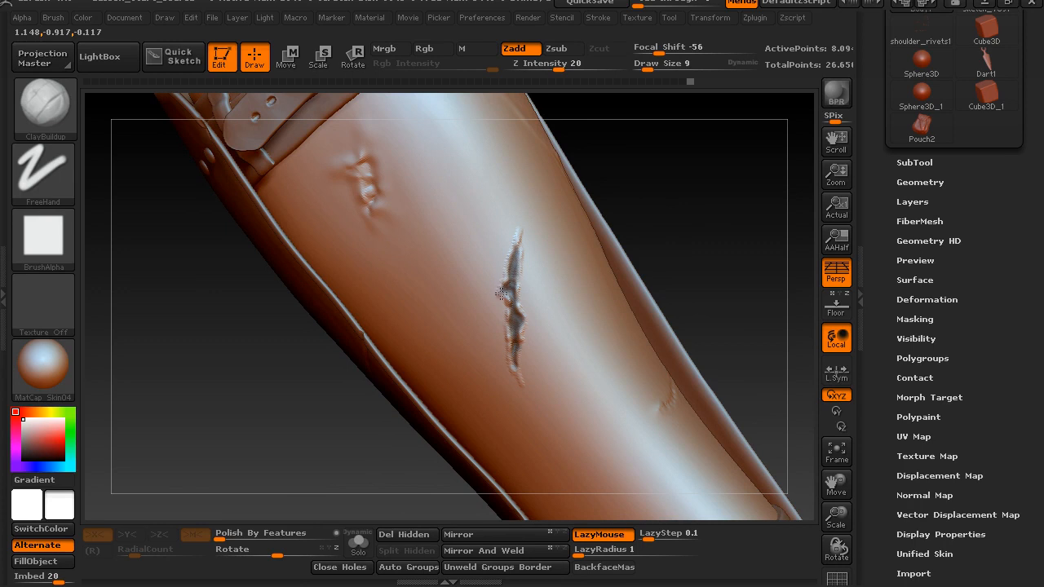
# Smooth the built-up skin around the scar's rim and clear the mask
pyautogui.press('shift')
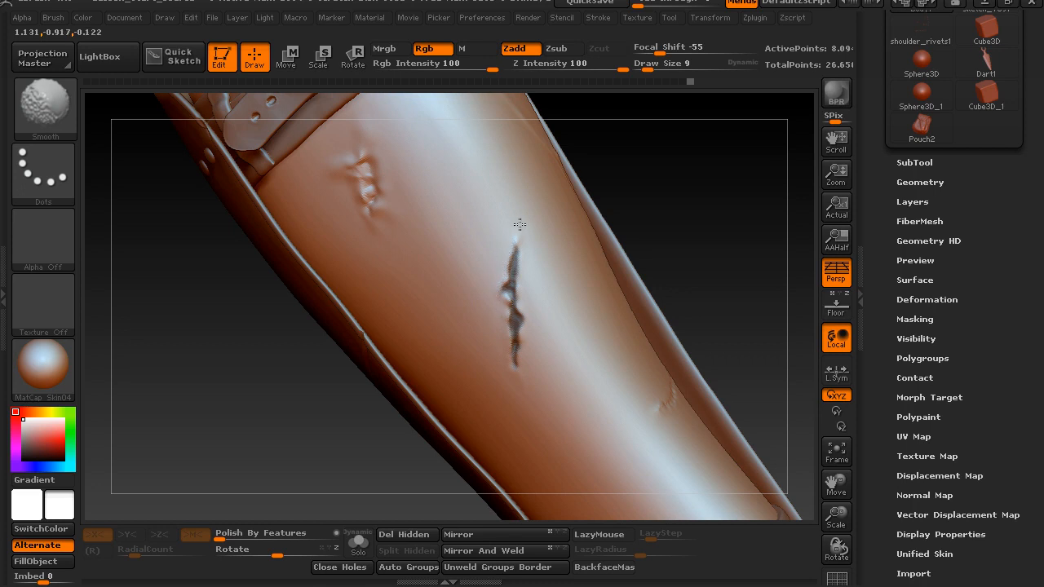
pyautogui.keyDown('shift'); pyautogui.moveTo(516, 216); pyautogui.dragTo(522, 222); pyautogui.keyUp('shift')
pyautogui.moveTo(693, 216)
pyautogui.mouseDown()
pyautogui.moveTo(680, 196)
pyautogui.moveTo(707, 216)
pyautogui.mouseUp()
pyautogui.keyDown('ctrl'); pyautogui.moveTo(696, 251); pyautogui.dragTo(706, 263); pyautogui.keyUp('ctrl')
pyautogui.moveTo(693, 218)
pyautogui.mouseDown()
pyautogui.moveTo(680, 208)
pyautogui.moveTo(682, 221)
pyautogui.moveTo(668, 230)
pyautogui.mouseUp()
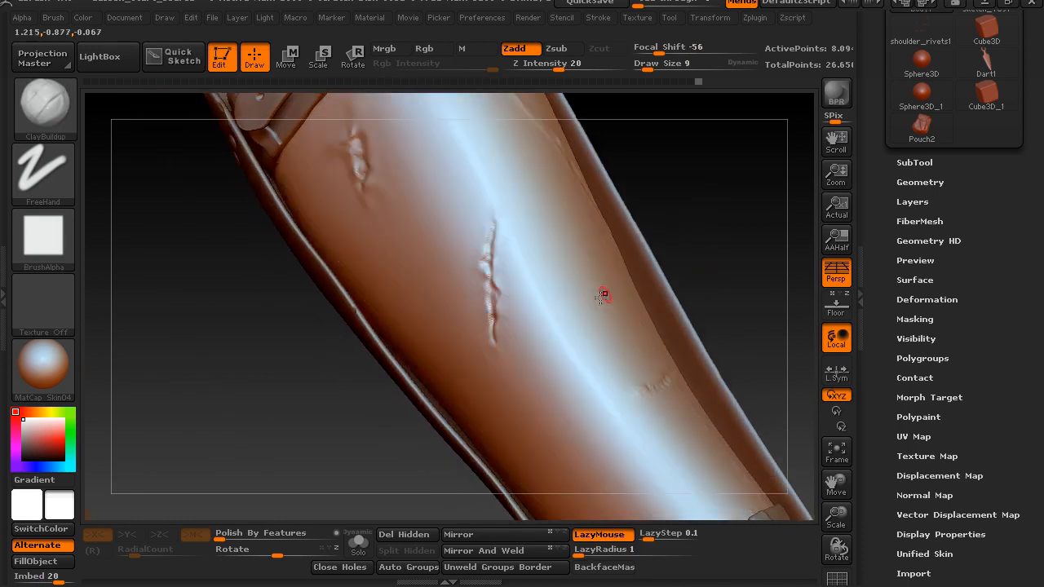
# Smooth the unmasked scar along its length to soften its ridges into the forearm
pyautogui.press('shift')
pyautogui.moveTo(492, 330)
pyautogui.keyDown('shift'); pyautogui.mouseDown()
pyautogui.moveTo(489, 338)
pyautogui.moveTo(491, 221)
pyautogui.mouseUp(); pyautogui.keyUp('shift')
pyautogui.moveTo(686, 198)
pyautogui.mouseDown()
pyautogui.moveTo(715, 198)
pyautogui.moveTo(701, 220)
pyautogui.mouseUp()
pyautogui.press('shift')
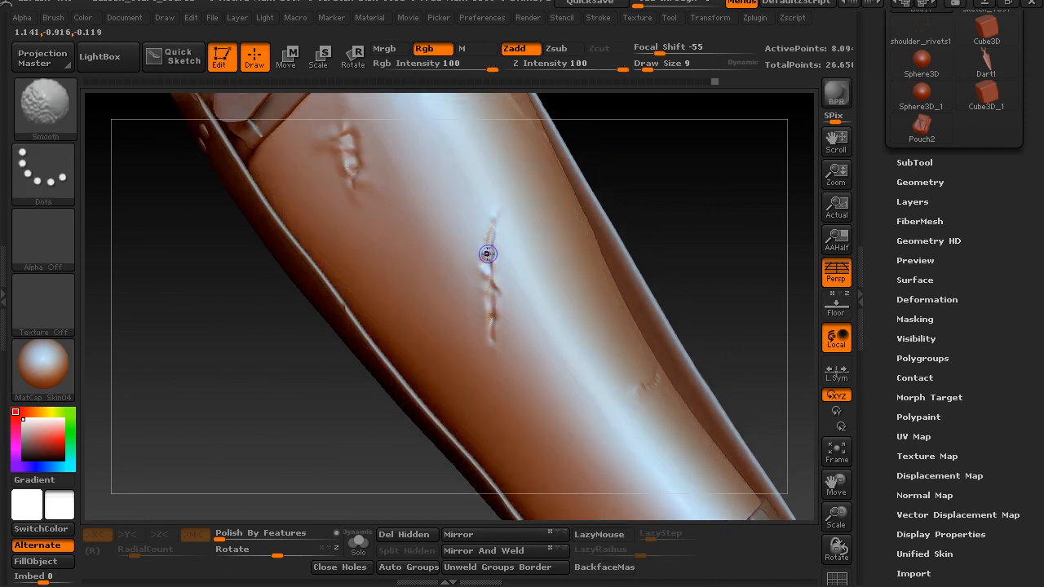
pyautogui.press('l')
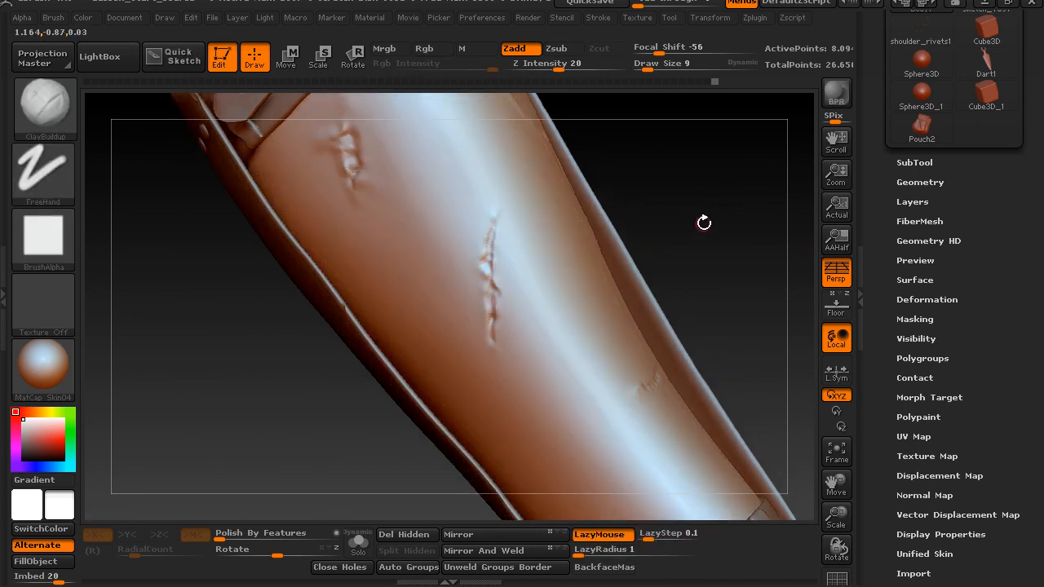
# Preview the scar at different strengths by varying the untitled layer's intensity, and return the intensity to 1
pyautogui.moveTo(878, 277); pyautogui.dragTo(885, 186)
pyautogui.click(910, 115)
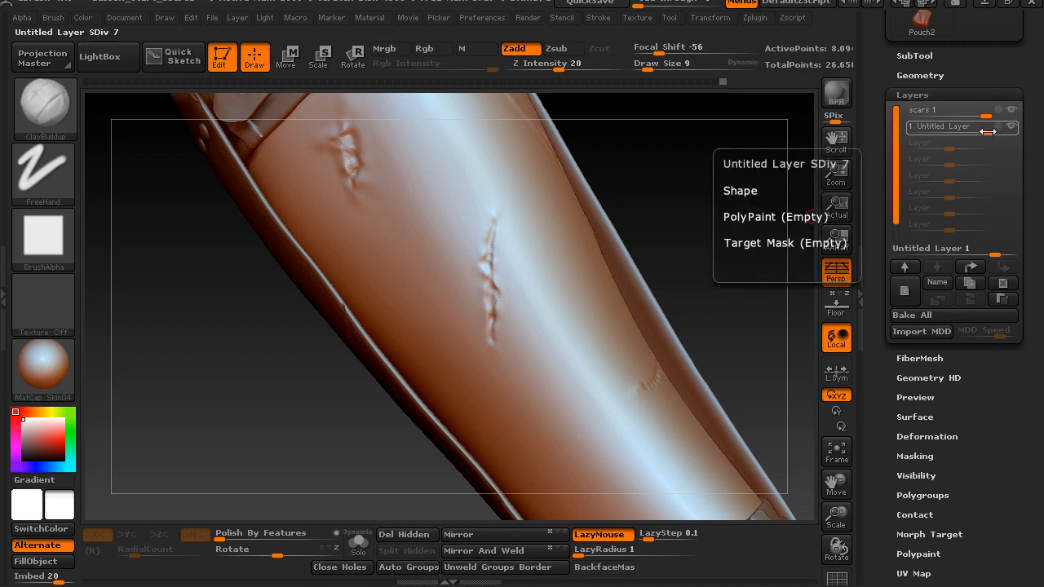
pyautogui.moveTo(964, 132)
pyautogui.mouseDown()
pyautogui.moveTo(952, 135)
pyautogui.moveTo(965, 140)
pyautogui.mouseUp()
pyautogui.moveTo(964, 179); pyautogui.dragTo(960, 179)
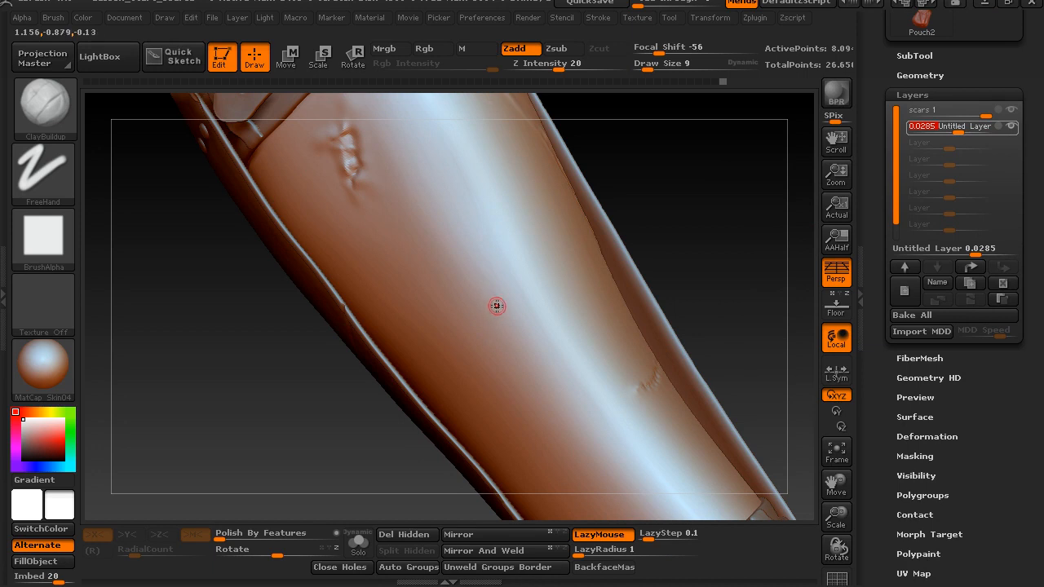
pyautogui.moveTo(959, 129)
pyautogui.mouseDown()
pyautogui.moveTo(976, 134)
pyautogui.moveTo(971, 142)
pyautogui.mouseUp()
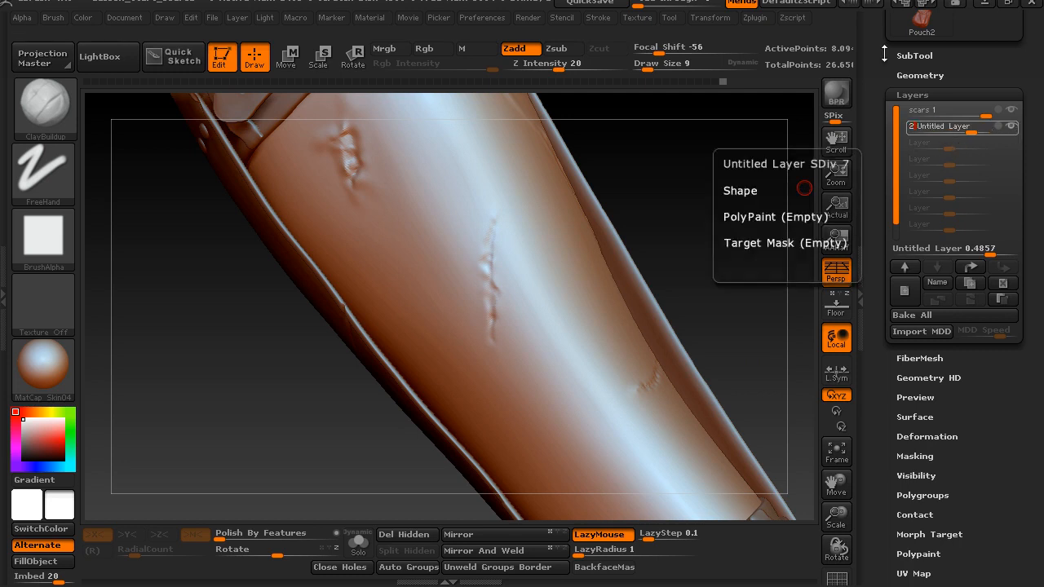
pyautogui.press('Return')
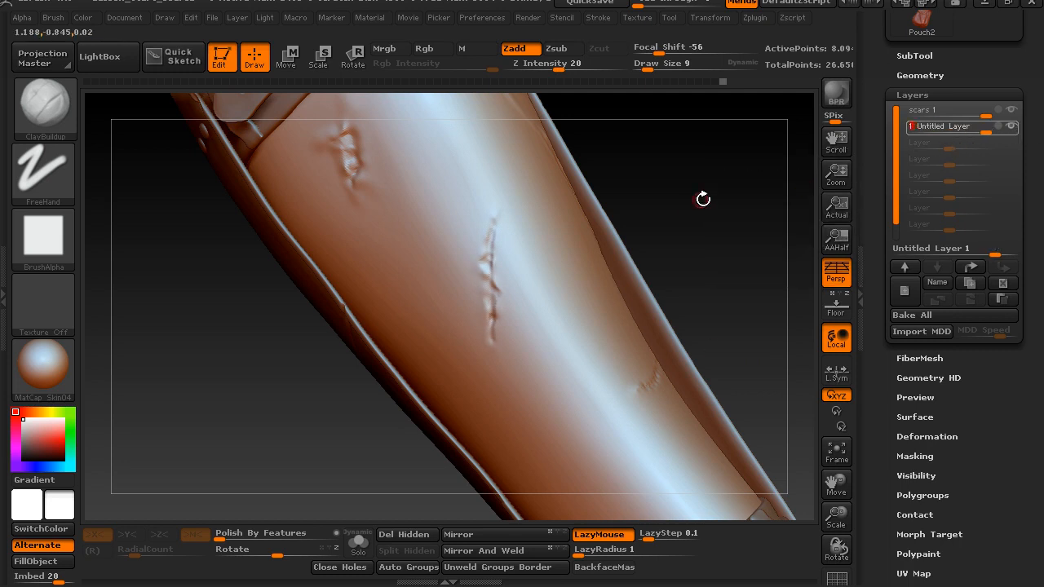
# Make the leather forearm guard the active subtool
pyautogui.moveTo(691, 205); pyautogui.dragTo(743, 200)
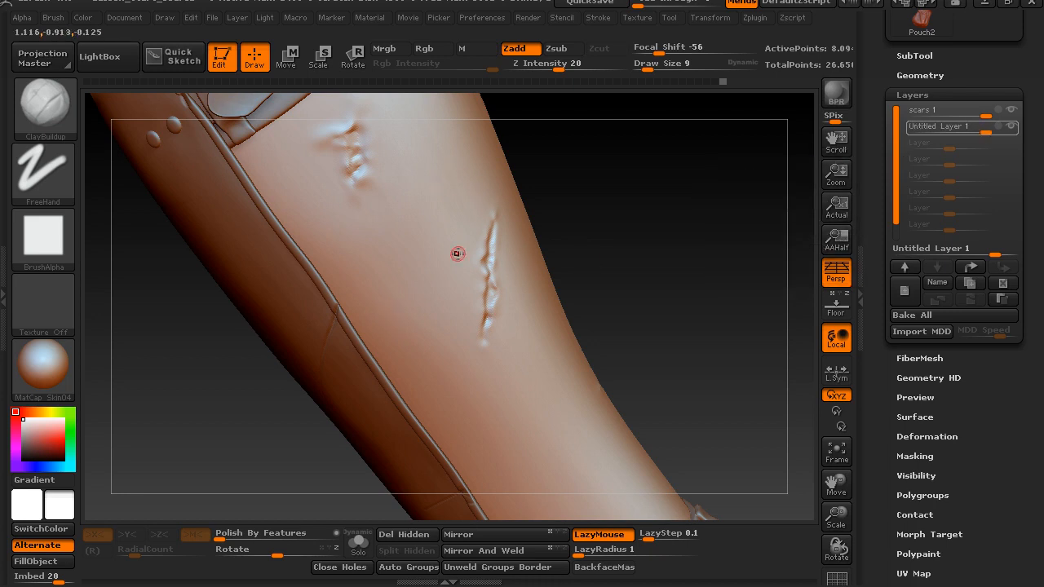
pyautogui.moveTo(681, 277)
pyautogui.mouseDown()
pyautogui.moveTo(644, 263)
pyautogui.moveTo(655, 247)
pyautogui.moveTo(646, 246)
pyautogui.mouseUp()
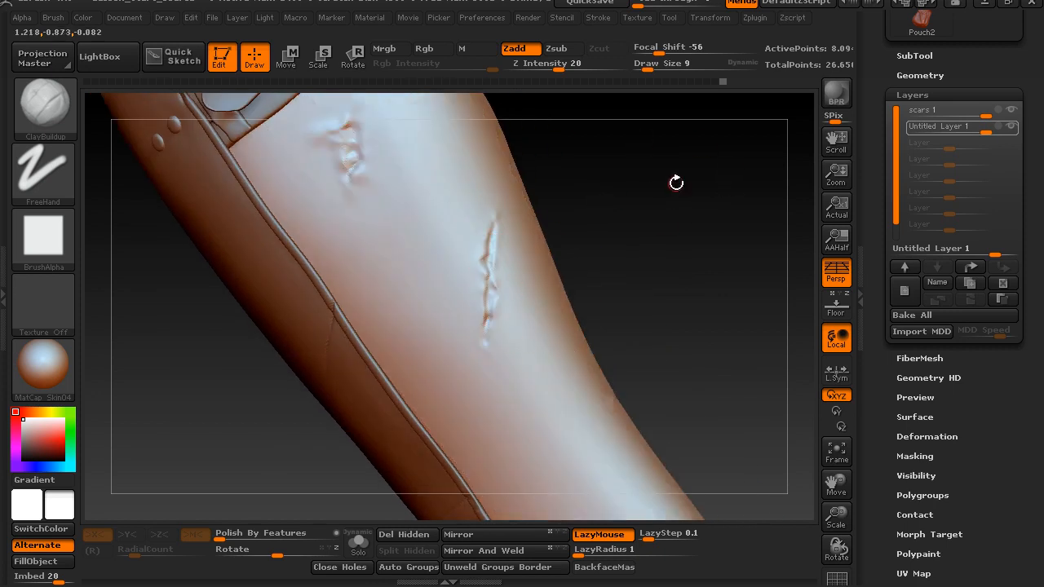
pyautogui.keyDown('alt'); pyautogui.moveTo(701, 285); pyautogui.dragTo(397, 337); pyautogui.keyUp('alt')
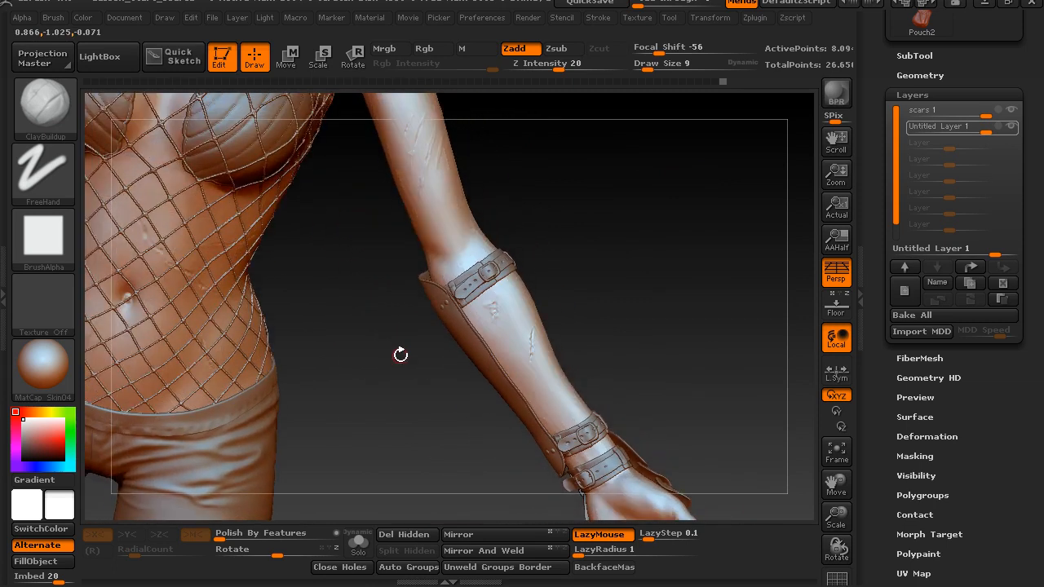
pyautogui.moveTo(395, 377); pyautogui.dragTo(547, 354)
pyautogui.keyDown('alt'); pyautogui.click(411, 364); pyautogui.keyUp('alt')
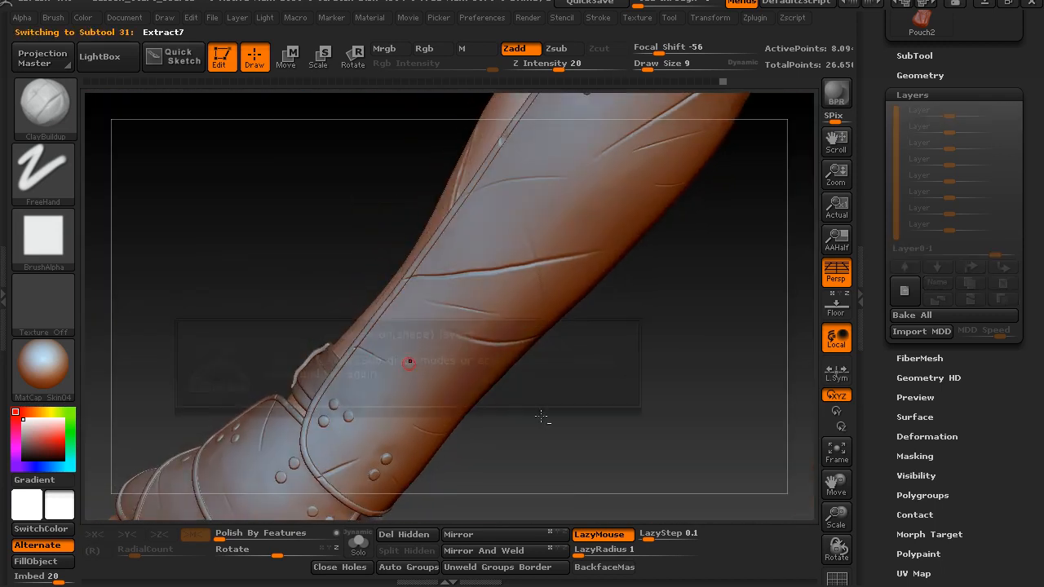
pyautogui.click(515, 377)
pyautogui.moveTo(537, 402); pyautogui.dragTo(608, 383)
# Choose the Slash3 brush and set its LazyStep to 0.0416
pyautogui.press('b')
pyautogui.press('s')
pyautogui.press('3')
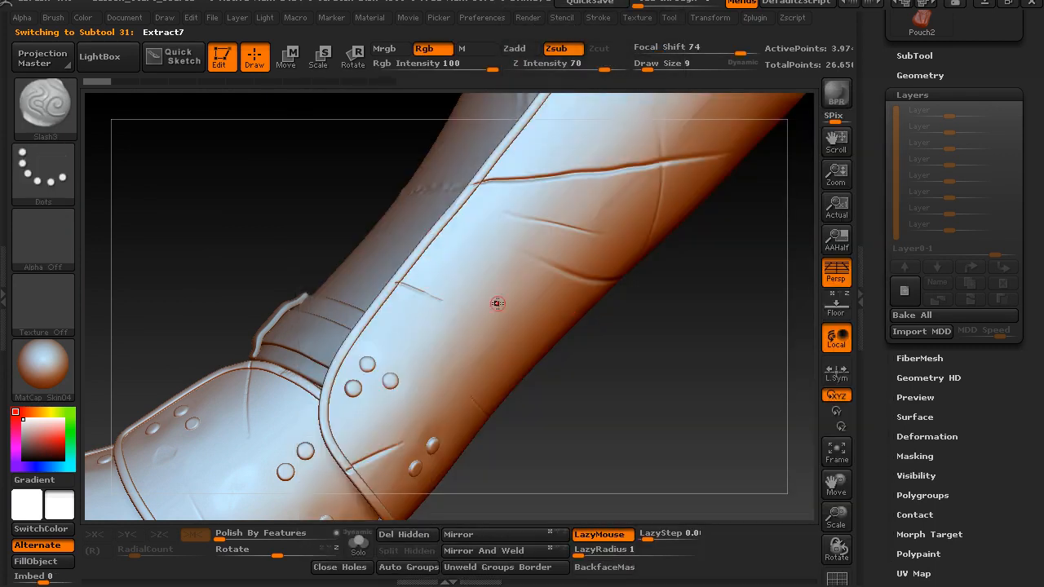
pyautogui.moveTo(628, 361)
pyautogui.mouseDown()
pyautogui.moveTo(613, 335)
pyautogui.moveTo(646, 361)
pyautogui.mouseUp()
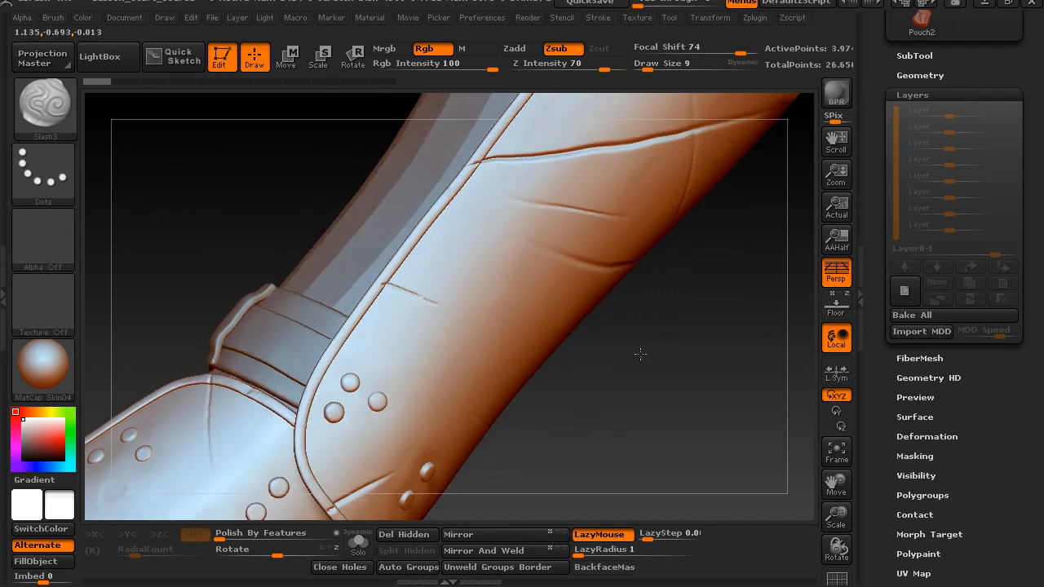
pyautogui.moveTo(647, 538); pyautogui.dragTo(645, 538)
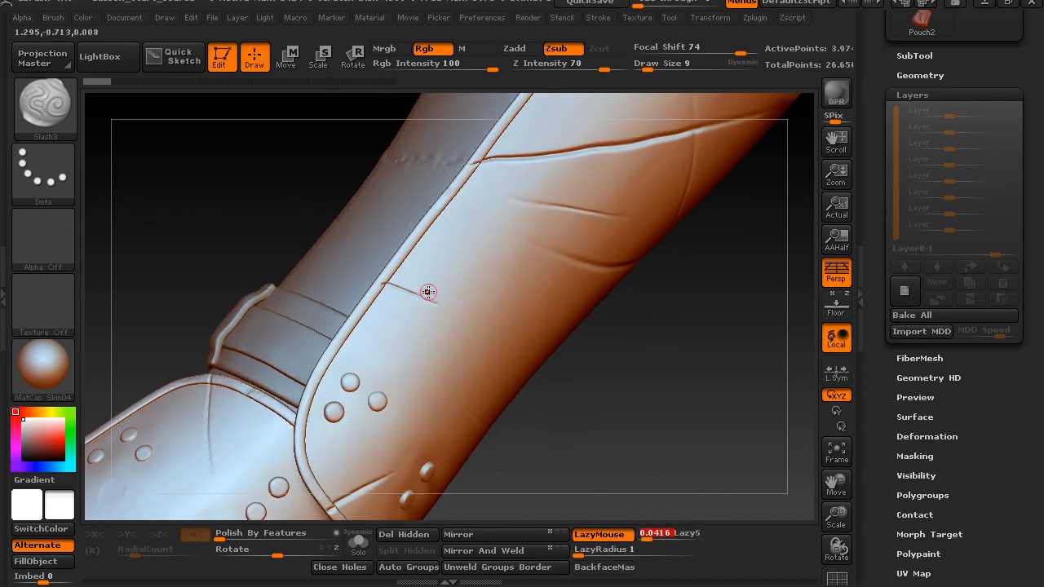
pyautogui.moveTo(461, 294); pyautogui.dragTo(430, 228)
pyautogui.press('ctrl')
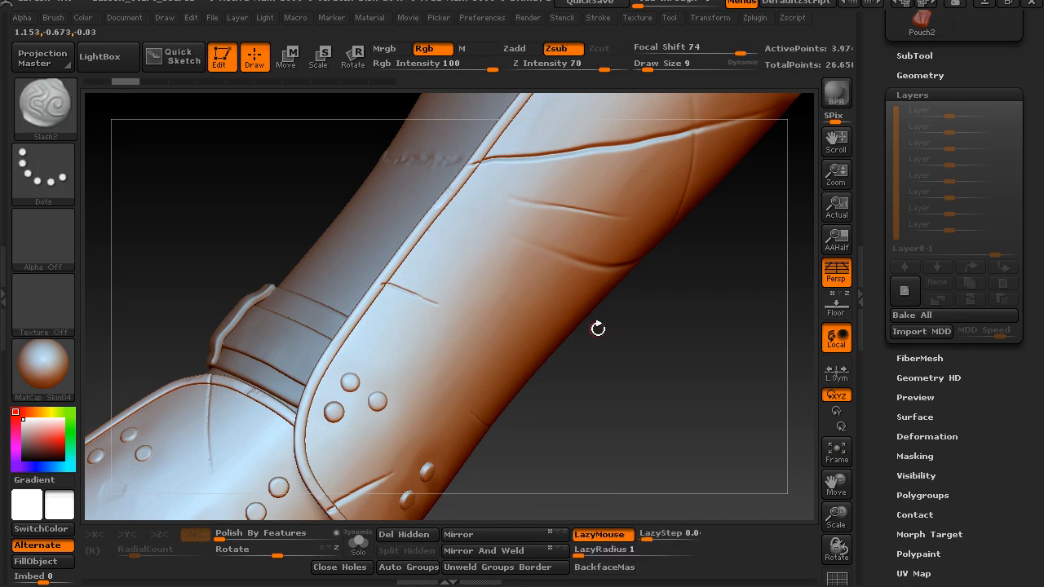
pyautogui.hotkey('ctrl', 'z')
pyautogui.moveTo(459, 292); pyautogui.dragTo(430, 244)
pyautogui.moveTo(493, 330); pyautogui.dragTo(438, 187)
pyautogui.hotkey('ctrl', 'z')
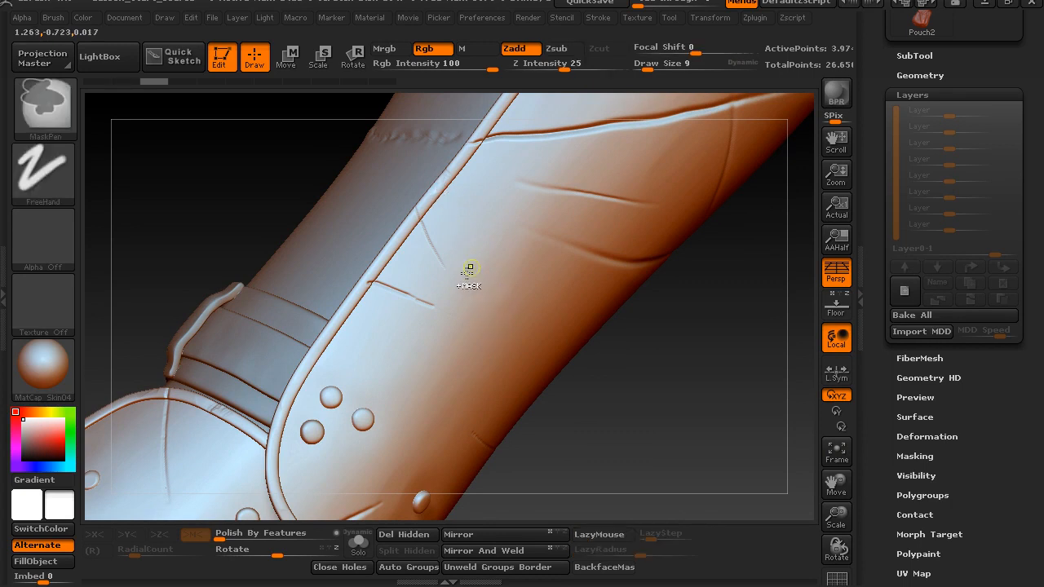
pyautogui.moveTo(477, 319); pyautogui.dragTo(430, 211)
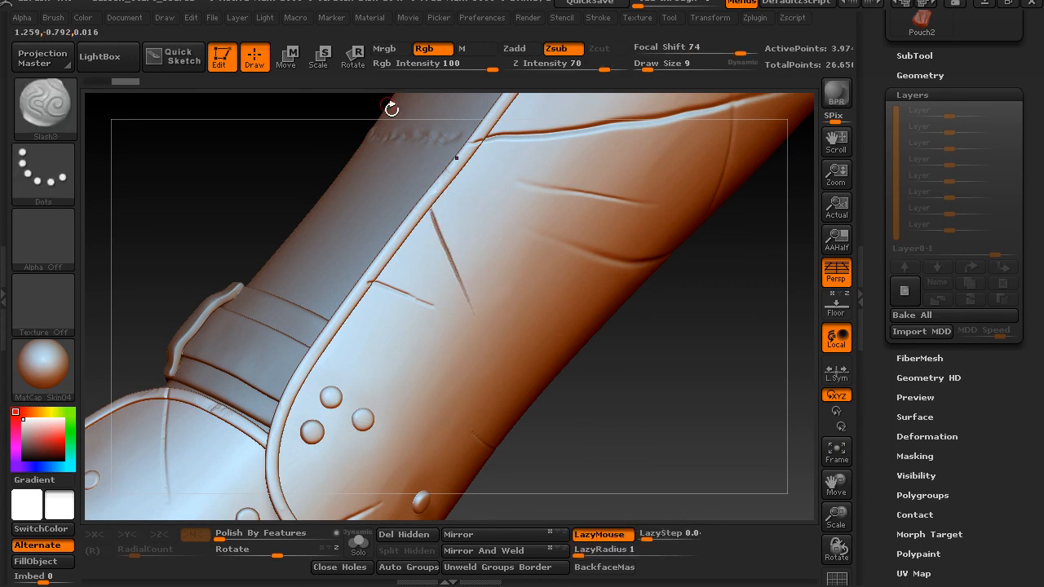
pyautogui.hotkey('ctrl', 'z')
# Carve one diagonal slash inward from the forearm guard's edge and a second, fainter slash beside it with Slash3
pyautogui.moveTo(472, 325); pyautogui.dragTo(417, 207)
pyautogui.moveTo(490, 305); pyautogui.dragTo(524, 386)
pyautogui.moveTo(576, 410); pyautogui.dragTo(531, 331)
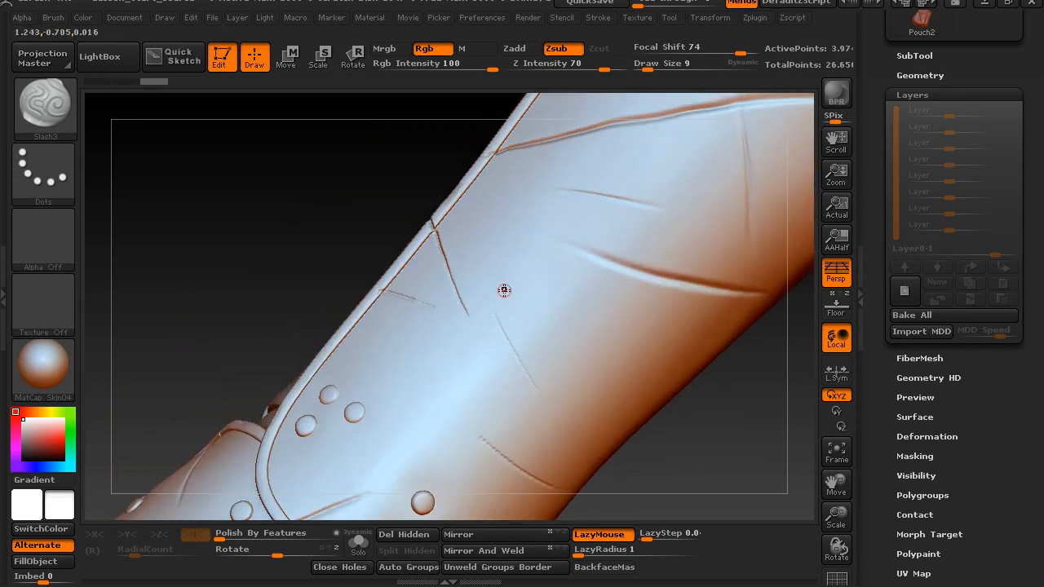
# Add slash damage to the hand guard near its edge above the fingers
pyautogui.moveTo(730, 423); pyautogui.dragTo(420, 375)
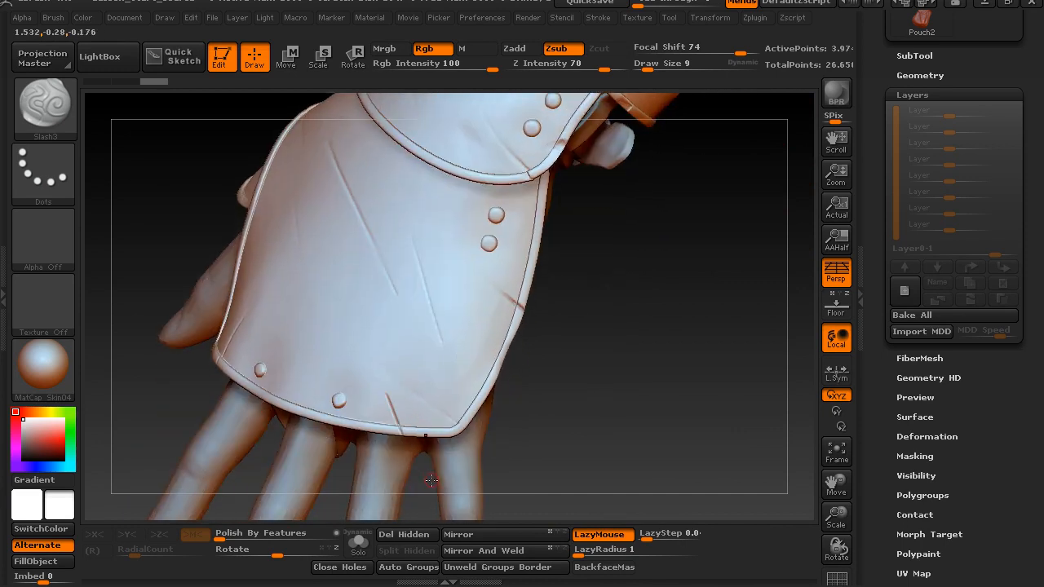
pyautogui.moveTo(584, 420); pyautogui.dragTo(588, 421)
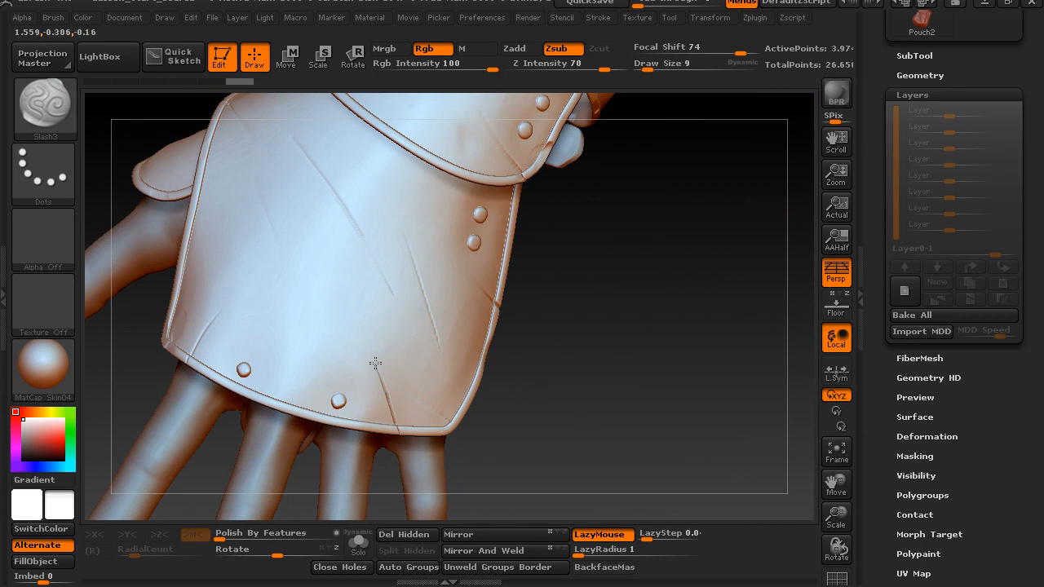
pyautogui.moveTo(538, 392); pyautogui.dragTo(551, 346)
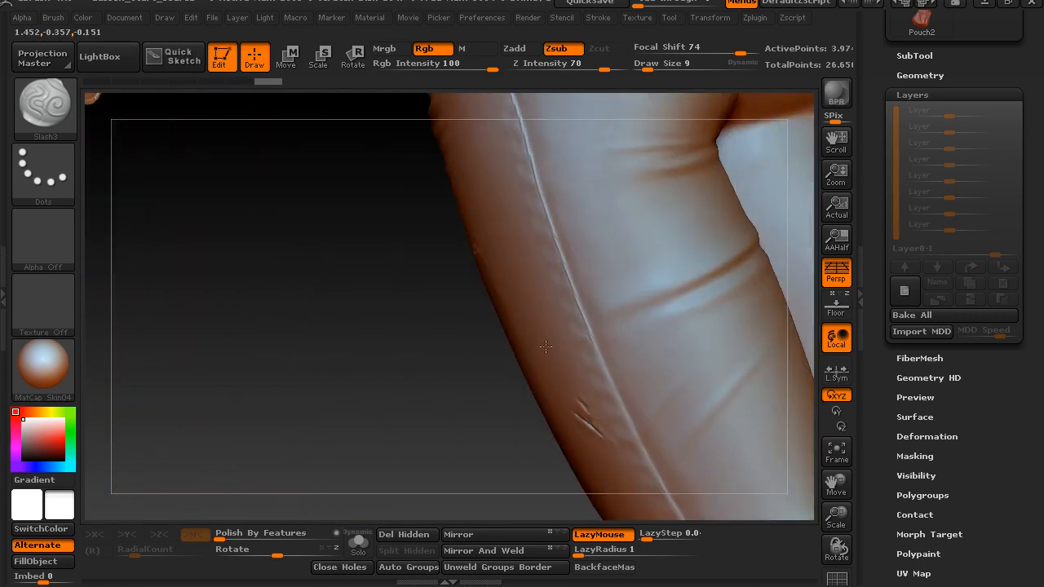
# Make the trousers the active subtool and mask a thin slanted line on the thigh beside the existing laddered tear
pyautogui.press('f')
pyautogui.keyDown('alt'); pyautogui.click(568, 359); pyautogui.keyUp('alt')
pyautogui.moveTo(440, 424)
pyautogui.keyDown('alt'); pyautogui.mouseDown()
pyautogui.moveTo(525, 484)
pyautogui.moveTo(396, 289)
pyautogui.moveTo(380, 172)
pyautogui.moveTo(450, 316)
pyautogui.moveTo(454, 354)
pyautogui.moveTo(536, 411)
pyautogui.moveTo(589, 128)
pyautogui.moveTo(529, 242)
pyautogui.moveTo(566, 220)
pyautogui.moveTo(621, 291)
pyautogui.moveTo(352, 295)
pyautogui.mouseUp(); pyautogui.keyUp('alt')
pyautogui.press('ctrl')
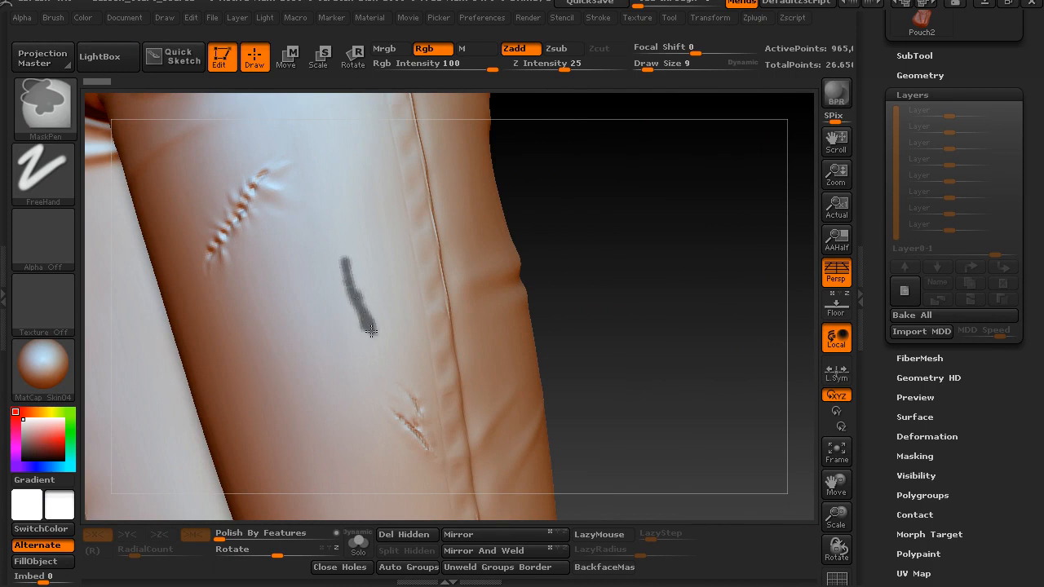
pyautogui.keyDown('ctrl'); pyautogui.moveTo(369, 326); pyautogui.dragTo(371, 334); pyautogui.keyUp('ctrl')
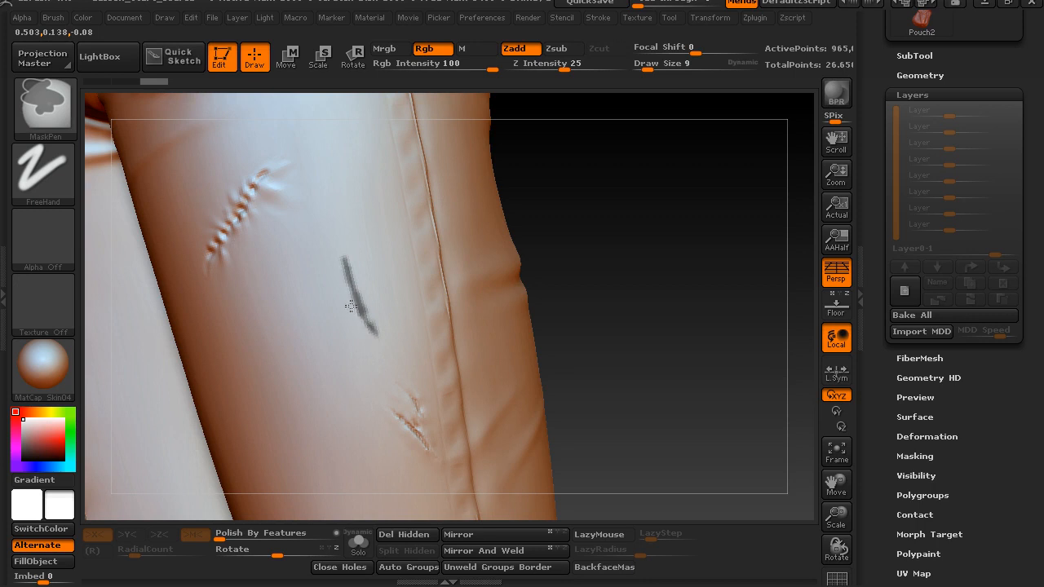
pyautogui.moveTo(564, 243); pyautogui.dragTo(624, 249)
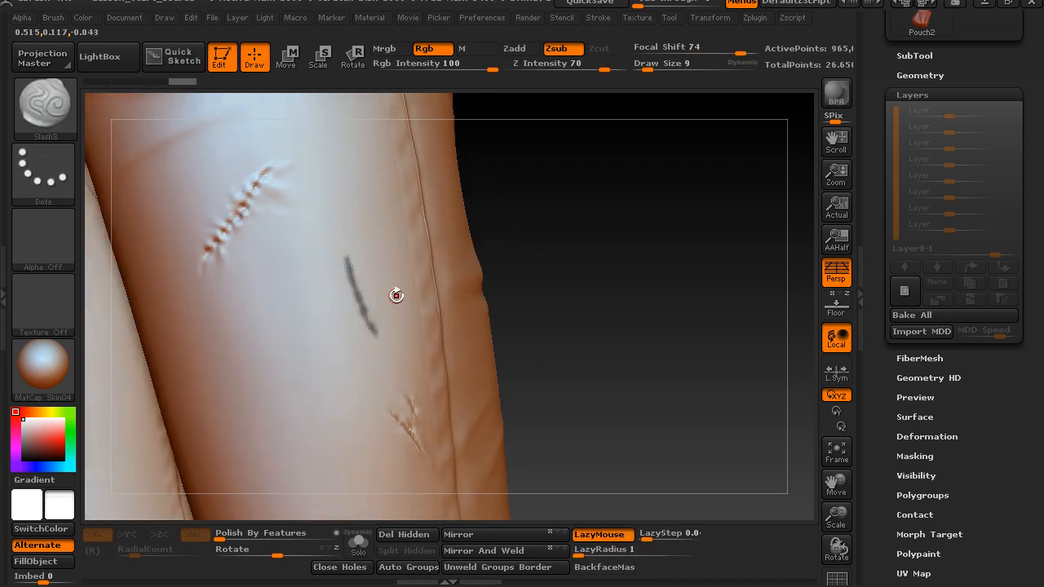
# Mask a second thin line on the thigh below the laddered tear and break it into short dashes at draw size 3
pyautogui.keyDown('ctrl'); pyautogui.moveTo(292, 316); pyautogui.dragTo(287, 357); pyautogui.keyUp('ctrl')
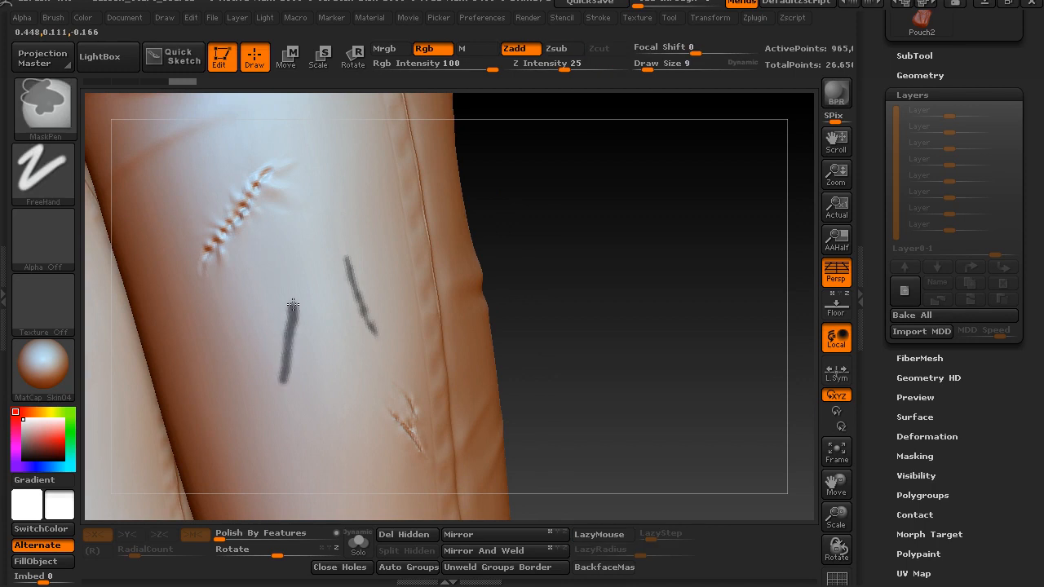
pyautogui.keyDown('ctrl'); pyautogui.moveTo(294, 304); pyautogui.dragTo(290, 318); pyautogui.keyUp('ctrl')
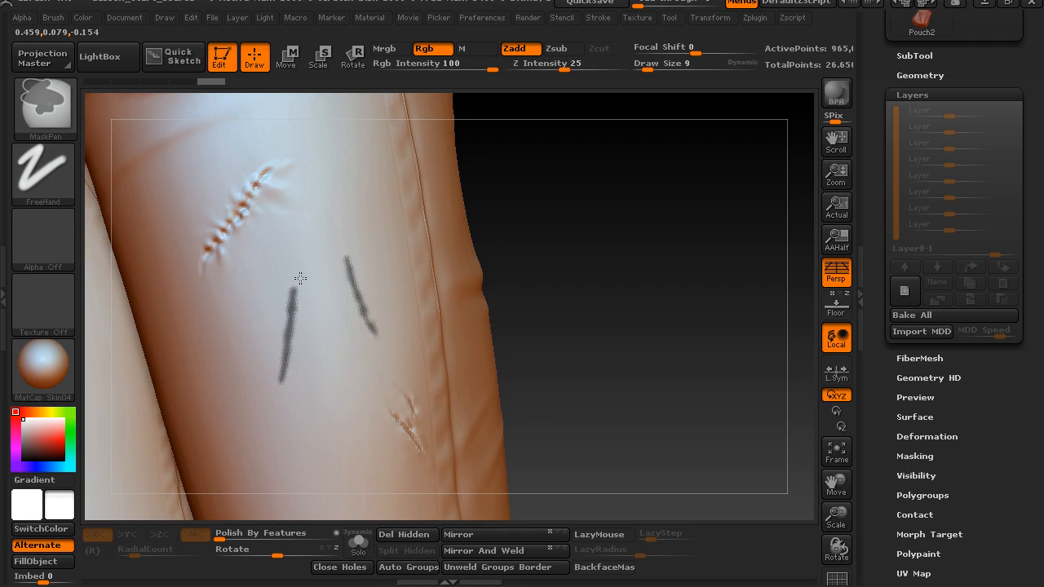
pyautogui.moveTo(285, 296)
pyautogui.keyDown('ctrl'); pyautogui.mouseDown()
pyautogui.moveTo(282, 322)
pyautogui.moveTo(308, 307)
pyautogui.moveTo(288, 314)
pyautogui.moveTo(305, 327)
pyautogui.moveTo(313, 310)
pyautogui.mouseUp(); pyautogui.keyUp('ctrl')
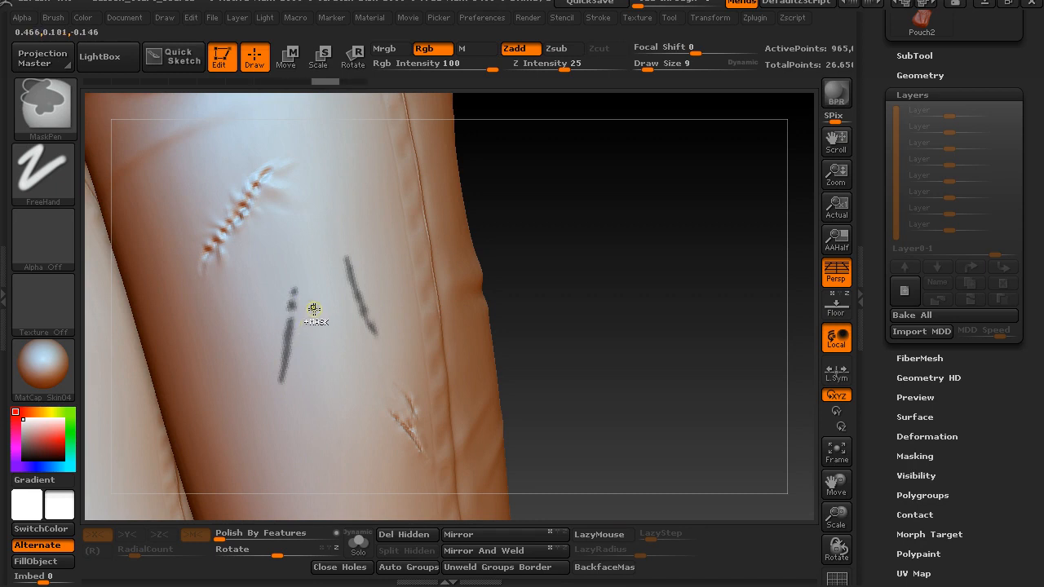
pyautogui.hotkey('ctrl', 'z')
pyautogui.press('s')
pyautogui.click(300, 312)
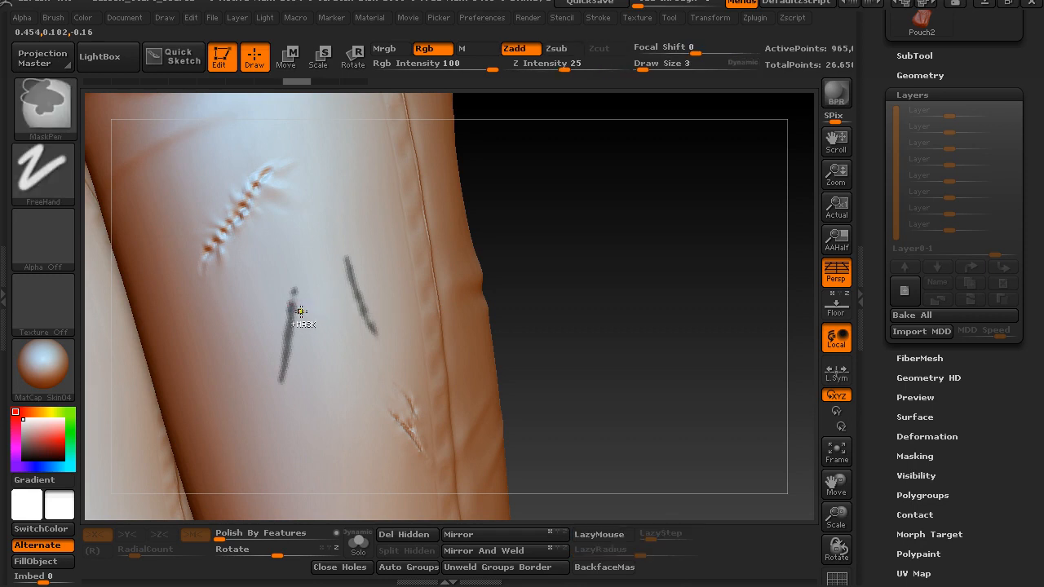
pyautogui.moveTo(299, 312)
pyautogui.keyDown('ctrl'); pyautogui.keyDown('alt'); pyautogui.mouseDown()
pyautogui.moveTo(285, 310)
pyautogui.moveTo(278, 346)
pyautogui.moveTo(293, 363)
pyautogui.moveTo(275, 363)
pyautogui.moveTo(280, 374)
pyautogui.mouseUp(); pyautogui.keyUp('alt'); pyautogui.keyUp('ctrl')
# Invert the mask on the trousers and choose the ClayBuildup brush
pyautogui.keyDown('ctrl'); pyautogui.click(567, 261); pyautogui.keyUp('ctrl')
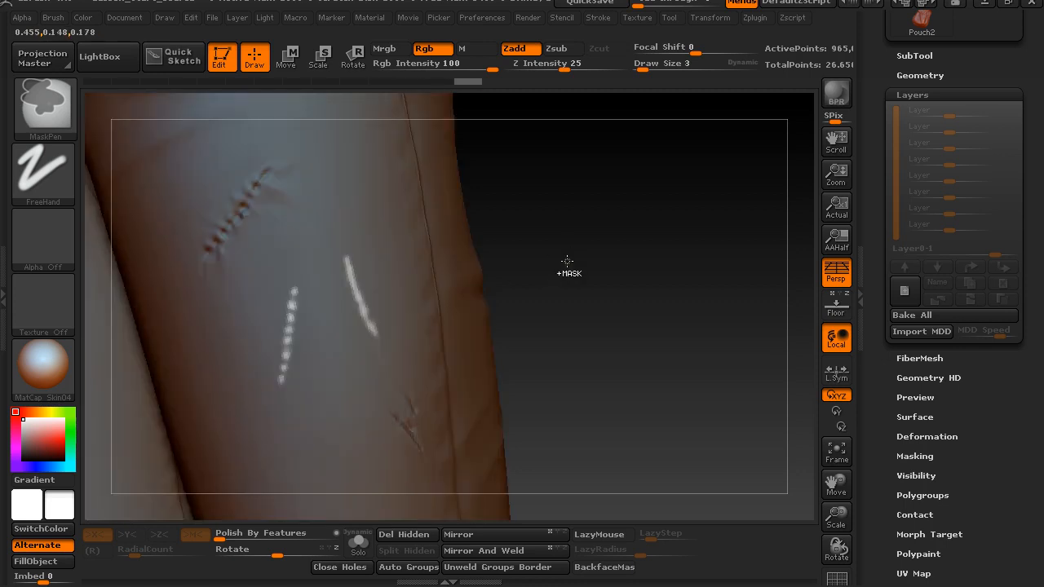
pyautogui.moveTo(526, 242); pyautogui.dragTo(534, 247)
pyautogui.press('b')
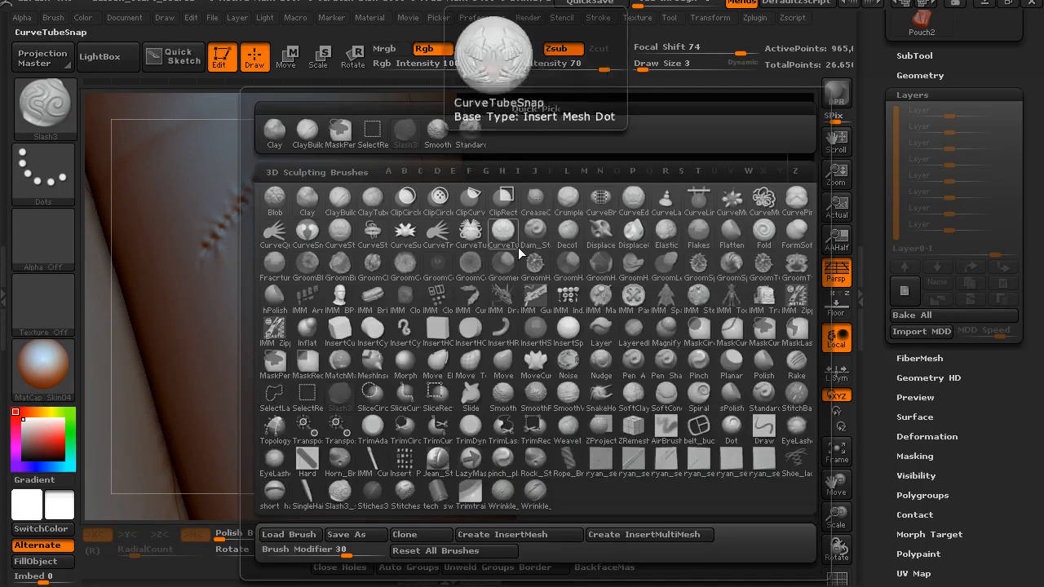
pyautogui.press('c')
pyautogui.press('b')
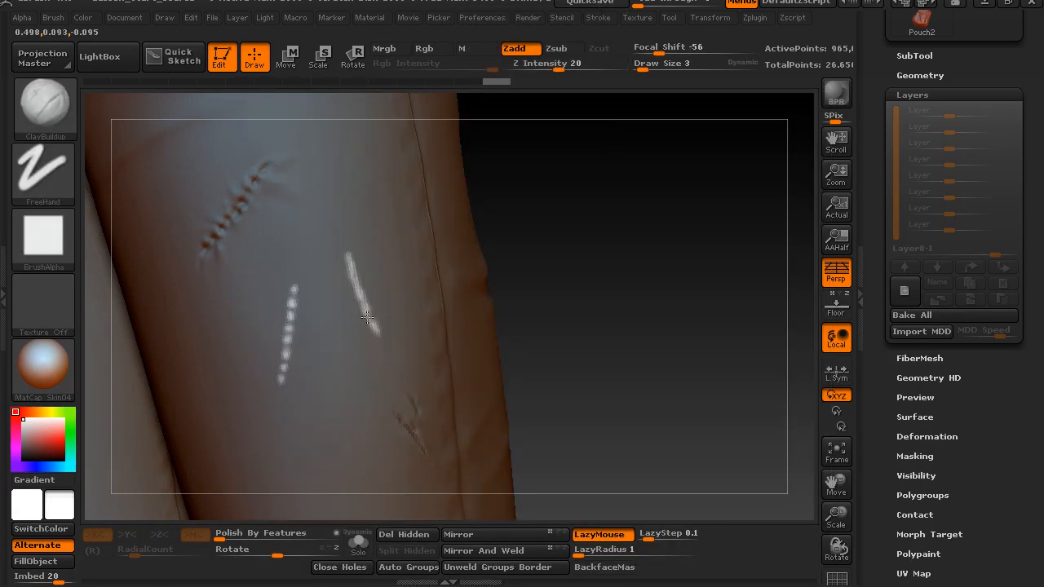
# Carve into both unmasked lines with ClayBuildup at draw size 5 and invert the mask back
pyautogui.keyDown('shift'); pyautogui.moveTo(375, 335); pyautogui.dragTo(367, 311); pyautogui.keyUp('shift')
pyautogui.press('s')
pyautogui.click(367, 314)
pyautogui.moveTo(566, 249); pyautogui.dragTo(302, 320)
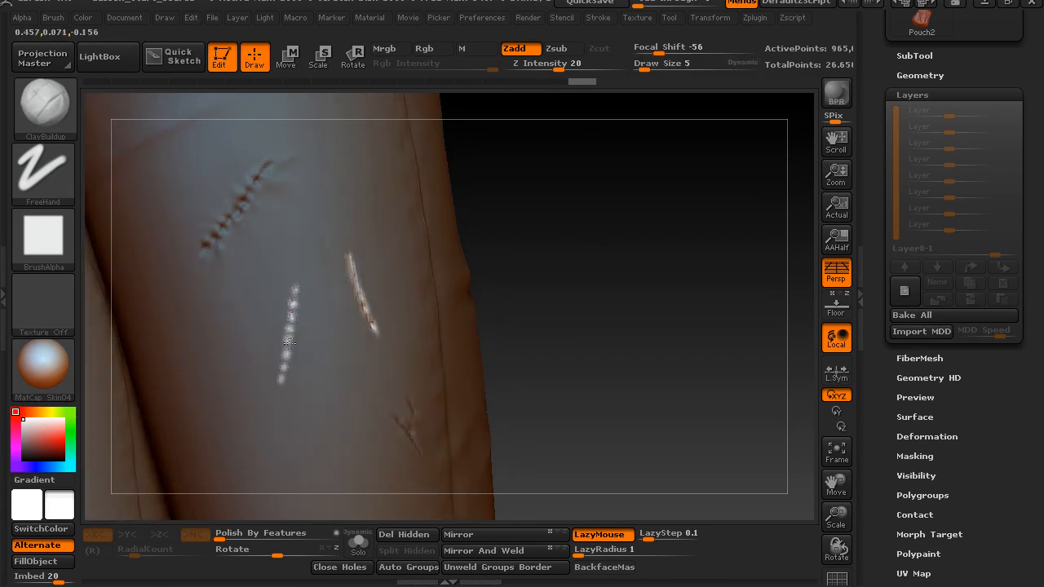
pyautogui.moveTo(545, 256)
pyautogui.keyDown('shift'); pyautogui.mouseDown()
pyautogui.moveTo(539, 272)
pyautogui.moveTo(530, 251)
pyautogui.moveTo(501, 273)
pyautogui.mouseUp(); pyautogui.keyUp('shift')
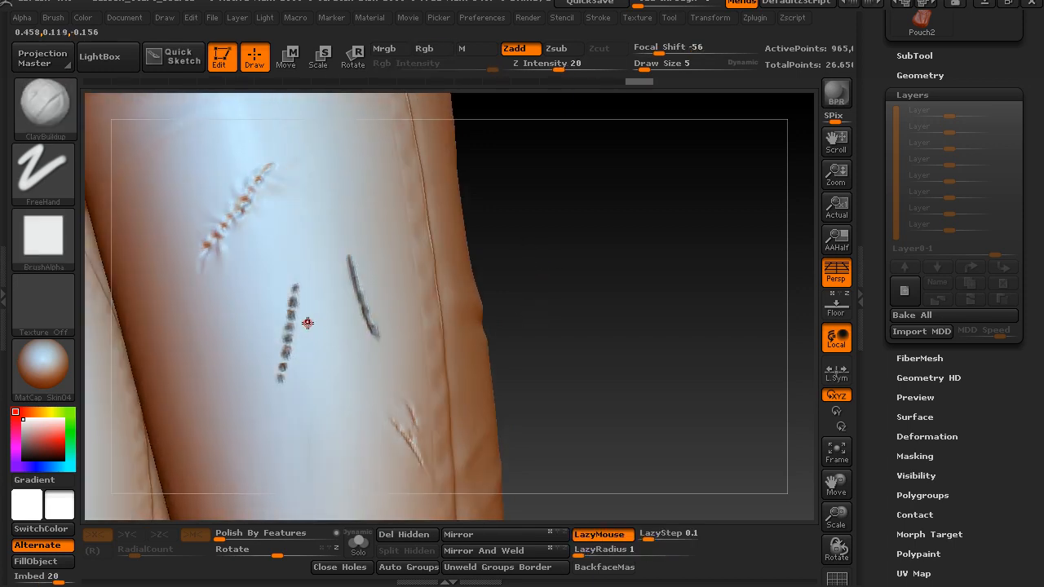
# Sculpt short cross creases between the masked dashes along the whole dashed tear with ClayBuildup
pyautogui.moveTo(292, 321); pyautogui.dragTo(296, 323)
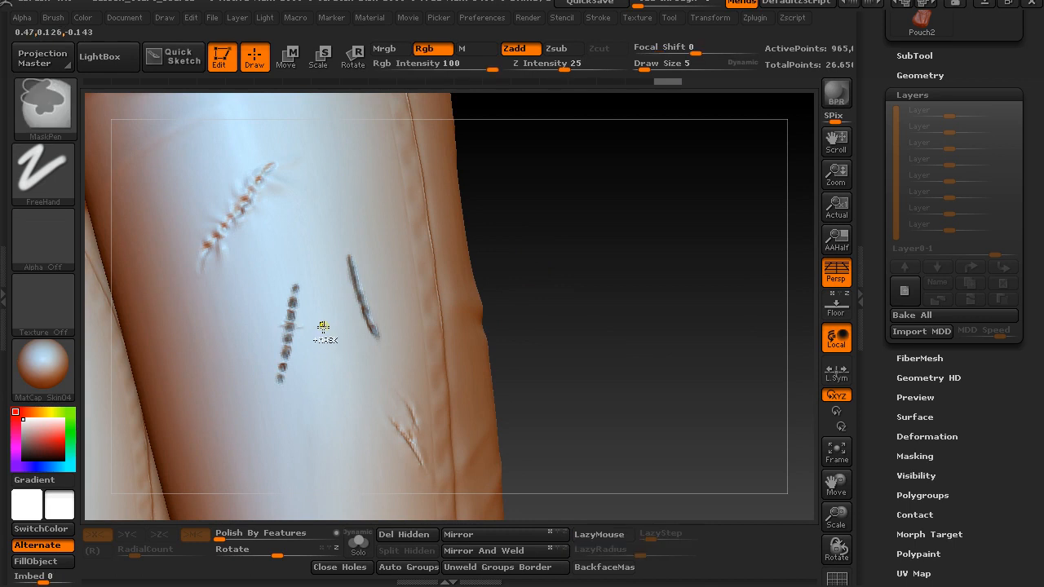
pyautogui.keyDown('alt'); pyautogui.moveTo(554, 221); pyautogui.dragTo(607, 284); pyautogui.keyUp('alt')
pyautogui.hotkey('ctrl', 'z')
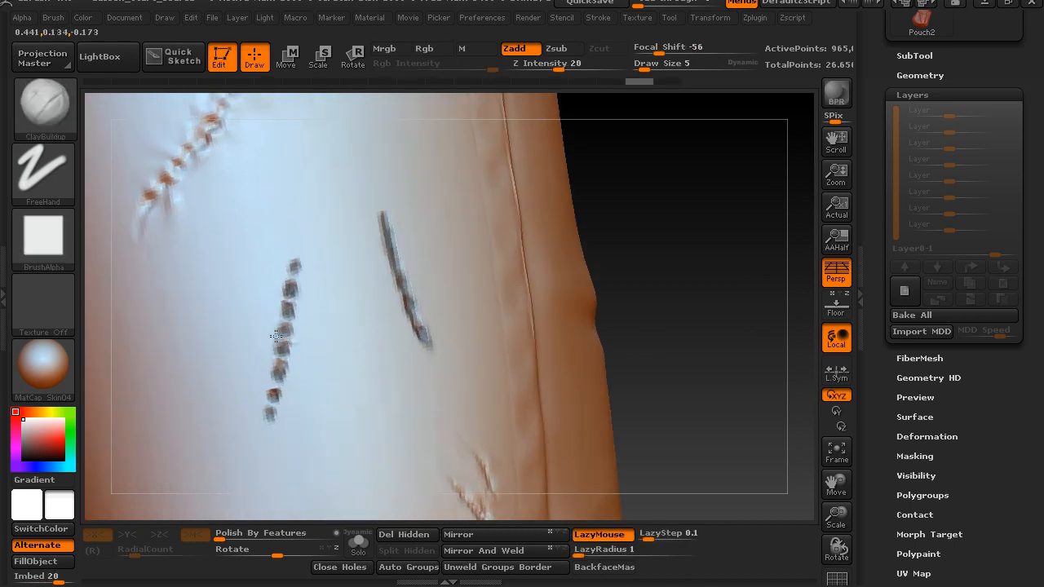
pyautogui.moveTo(266, 337)
pyautogui.mouseDown()
pyautogui.moveTo(287, 360)
pyautogui.moveTo(280, 403)
pyautogui.mouseUp()
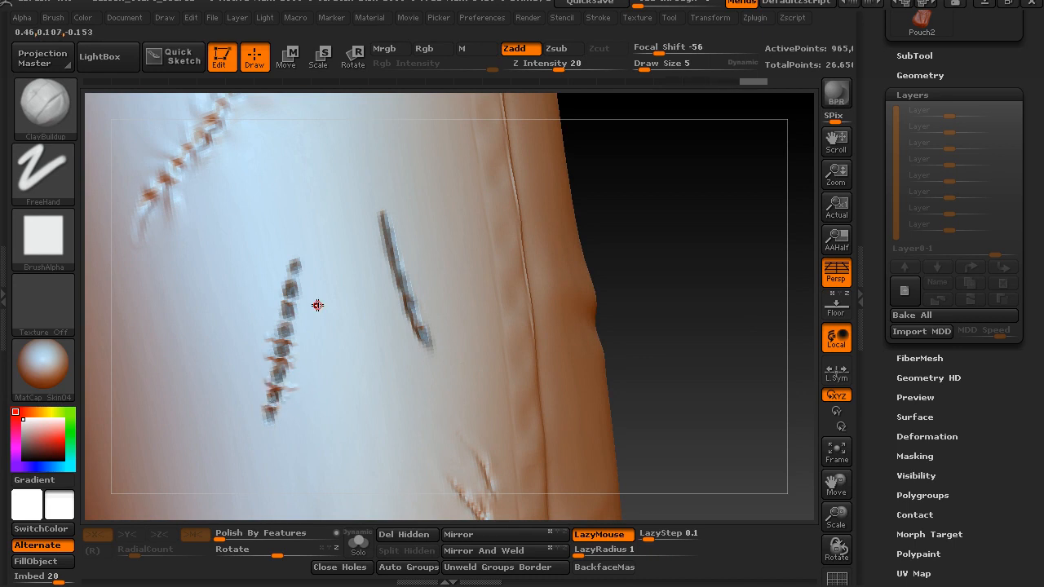
pyautogui.moveTo(285, 299)
pyautogui.mouseDown()
pyautogui.moveTo(300, 303)
pyautogui.moveTo(303, 275)
pyautogui.mouseUp()
pyautogui.moveTo(282, 335); pyautogui.dragTo(299, 339)
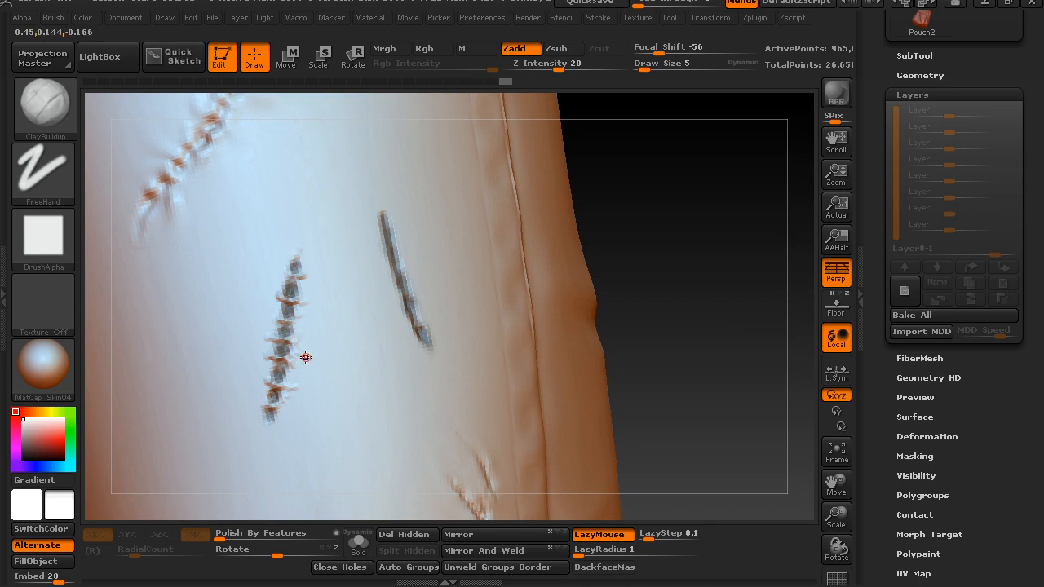
# Switch to the Standard brush, test it beside the dashed tear, and set its draw size to 15
pyautogui.press('b')
pyautogui.press('s')
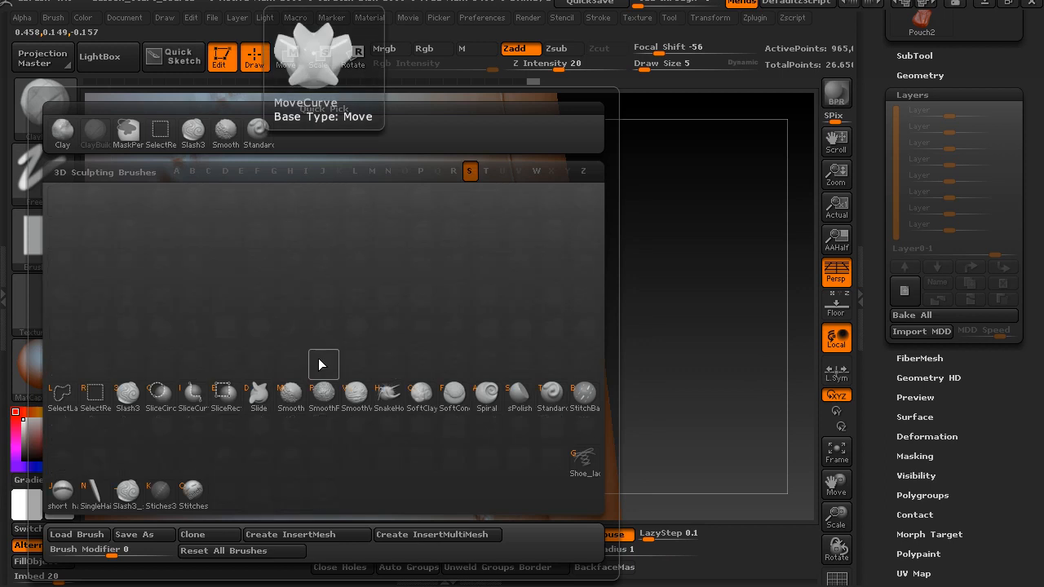
pyautogui.press('t')
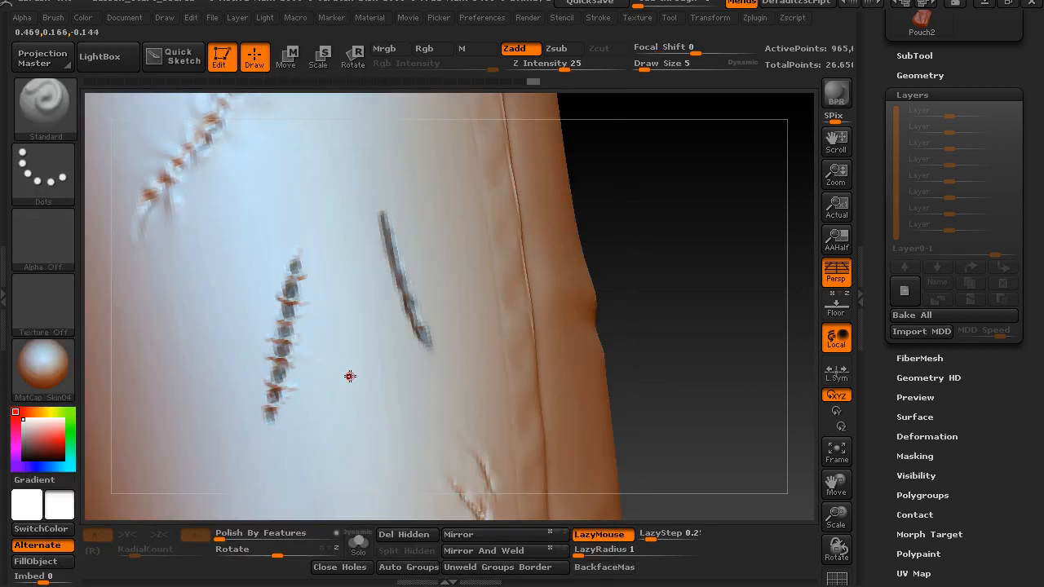
pyautogui.press('s')
pyautogui.moveTo(330, 378); pyautogui.dragTo(342, 375)
pyautogui.moveTo(694, 231); pyautogui.dragTo(706, 256)
pyautogui.press('s')
pyautogui.moveTo(260, 412); pyautogui.dragTo(258, 412)
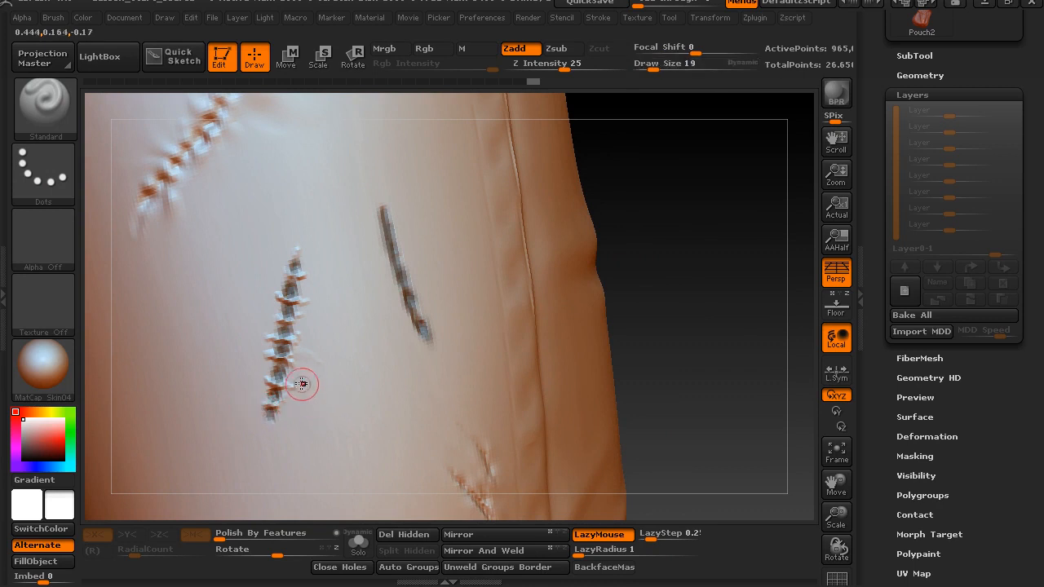
pyautogui.press('s')
pyautogui.moveTo(312, 372); pyautogui.dragTo(308, 372)
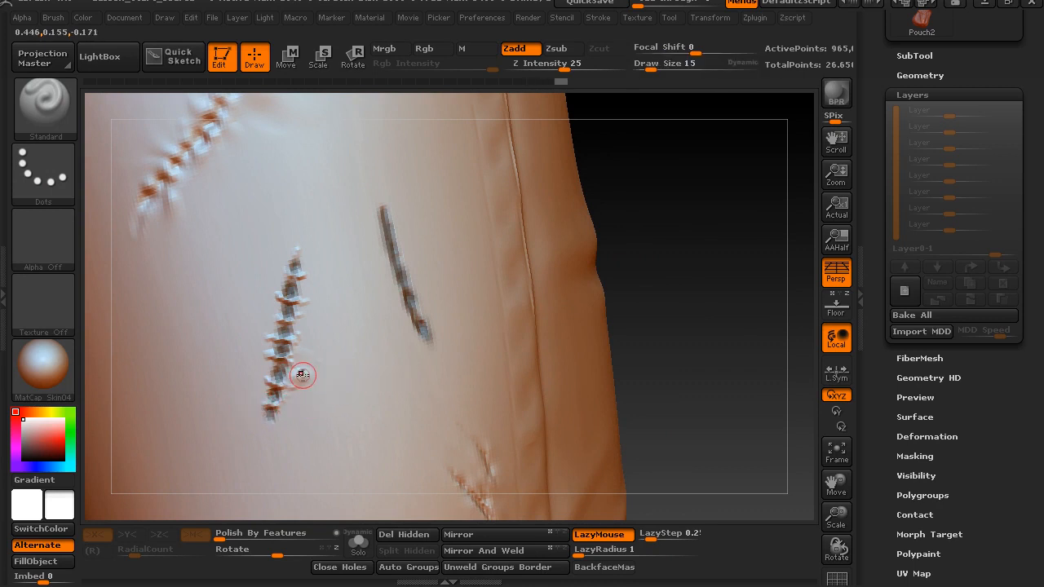
# Sculpt small pull wrinkles outward from both sides of the dashed tear and smooth the overly strong ones
pyautogui.press('shift')
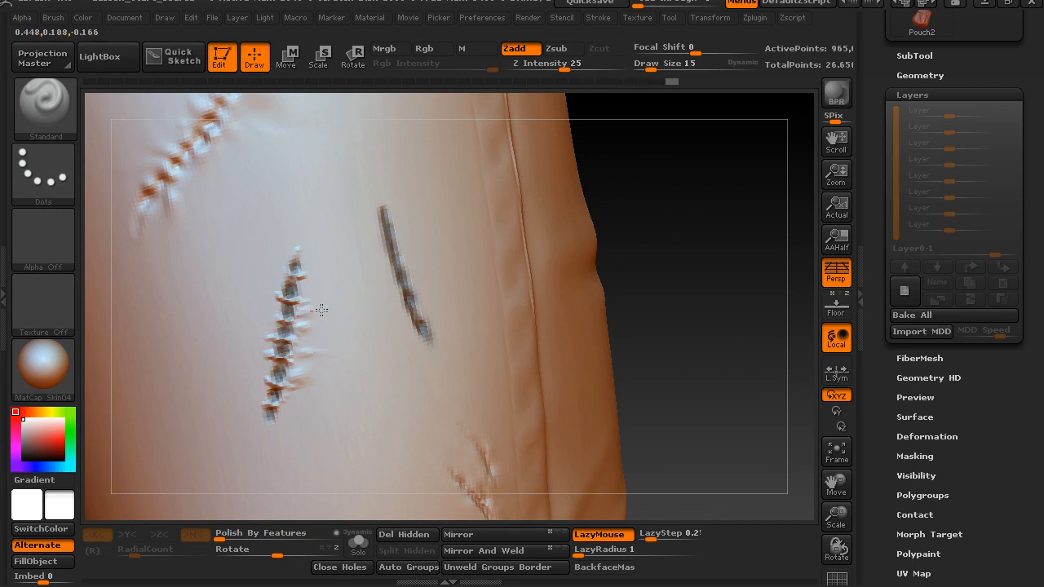
pyautogui.press('shift')
pyautogui.moveTo(324, 281)
pyautogui.mouseDown()
pyautogui.moveTo(307, 289)
pyautogui.moveTo(321, 293)
pyautogui.mouseUp()
pyautogui.click(402, 212)
pyautogui.moveTo(324, 359)
pyautogui.keyDown('shift'); pyautogui.mouseDown()
pyautogui.moveTo(314, 363)
pyautogui.moveTo(309, 415)
pyautogui.moveTo(306, 404)
pyautogui.moveTo(280, 416)
pyautogui.moveTo(284, 439)
pyautogui.moveTo(273, 403)
pyautogui.moveTo(236, 402)
pyautogui.moveTo(275, 392)
pyautogui.mouseUp(); pyautogui.keyUp('shift')
pyautogui.moveTo(248, 347)
pyautogui.mouseDown()
pyautogui.moveTo(274, 345)
pyautogui.moveTo(281, 307)
pyautogui.mouseUp()
pyautogui.moveTo(263, 265)
pyautogui.mouseDown()
pyautogui.moveTo(283, 279)
pyautogui.moveTo(279, 306)
pyautogui.mouseUp()
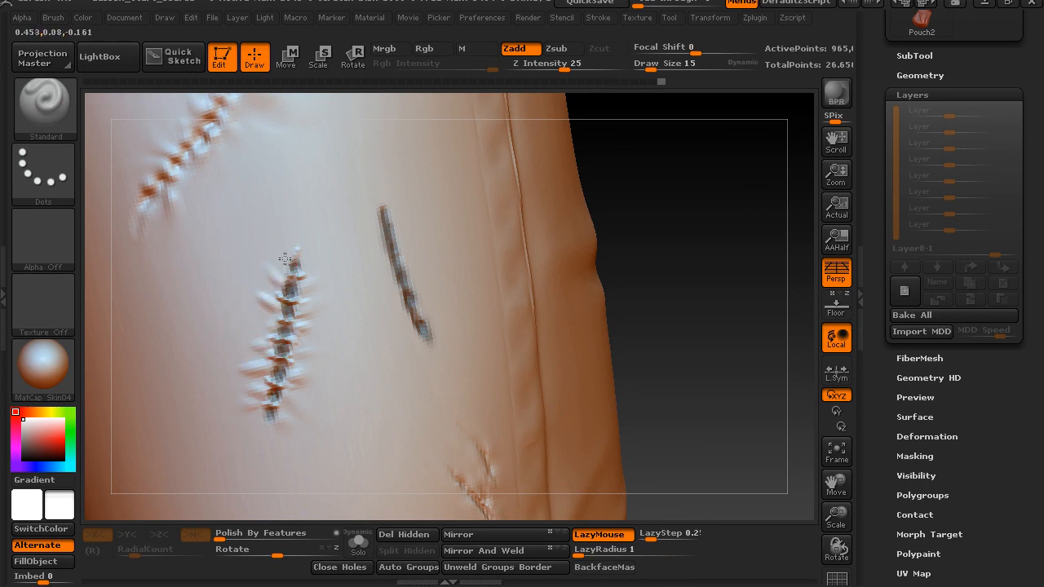
pyautogui.moveTo(279, 235); pyautogui.dragTo(292, 261)
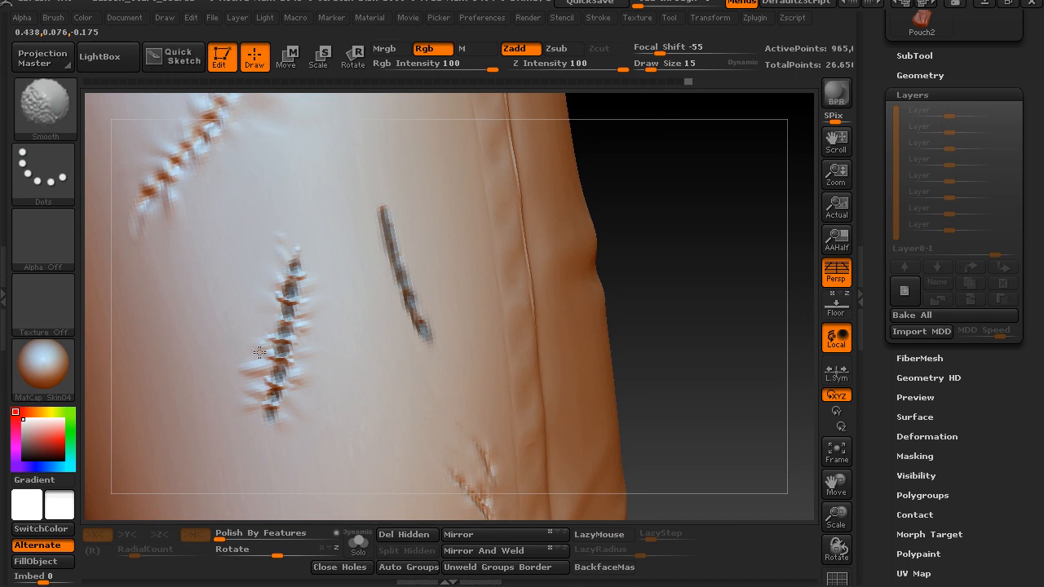
pyautogui.keyDown('shift'); pyautogui.moveTo(238, 421); pyautogui.dragTo(234, 371); pyautogui.keyUp('shift')
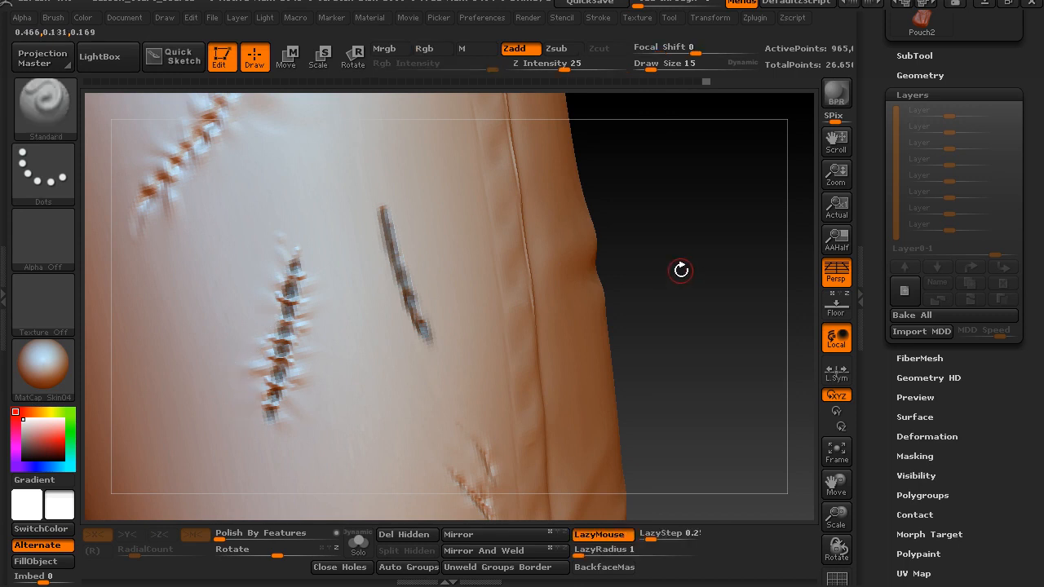
# Raise a rim around the straight masked slit with the Standard brush and smooth it
pyautogui.moveTo(383, 238); pyautogui.dragTo(381, 196)
pyautogui.moveTo(649, 206); pyautogui.dragTo(618, 199)
pyautogui.moveTo(383, 196); pyautogui.dragTo(397, 237)
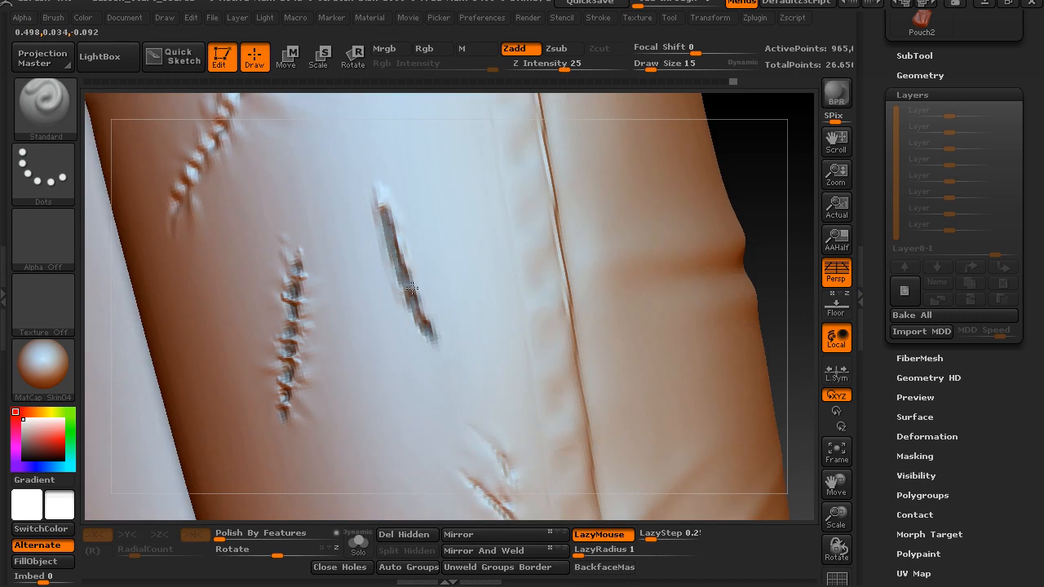
pyautogui.moveTo(397, 299)
pyautogui.mouseDown()
pyautogui.moveTo(431, 349)
pyautogui.moveTo(417, 345)
pyautogui.moveTo(388, 280)
pyautogui.mouseUp()
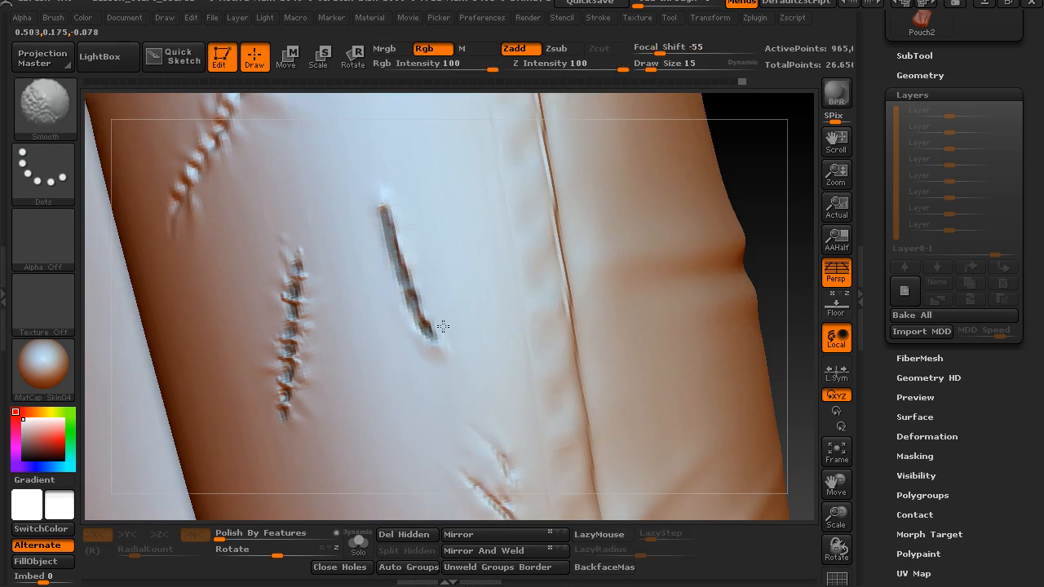
# Clear the mask from the trousers and choose the Slash3 brush
pyautogui.keyDown('ctrl'); pyautogui.moveTo(757, 202); pyautogui.dragTo(775, 268); pyautogui.keyUp('ctrl')
pyautogui.moveTo(766, 205)
pyautogui.keyDown('alt'); pyautogui.mouseDown()
pyautogui.moveTo(748, 196)
pyautogui.moveTo(750, 205)
pyautogui.mouseUp(); pyautogui.keyUp('alt')
pyautogui.moveTo(397, 315)
pyautogui.keyDown('shift'); pyautogui.mouseDown()
pyautogui.moveTo(408, 282)
pyautogui.moveTo(393, 212)
pyautogui.mouseUp(); pyautogui.keyUp('shift')
pyautogui.press('b')
pyautogui.press('s')
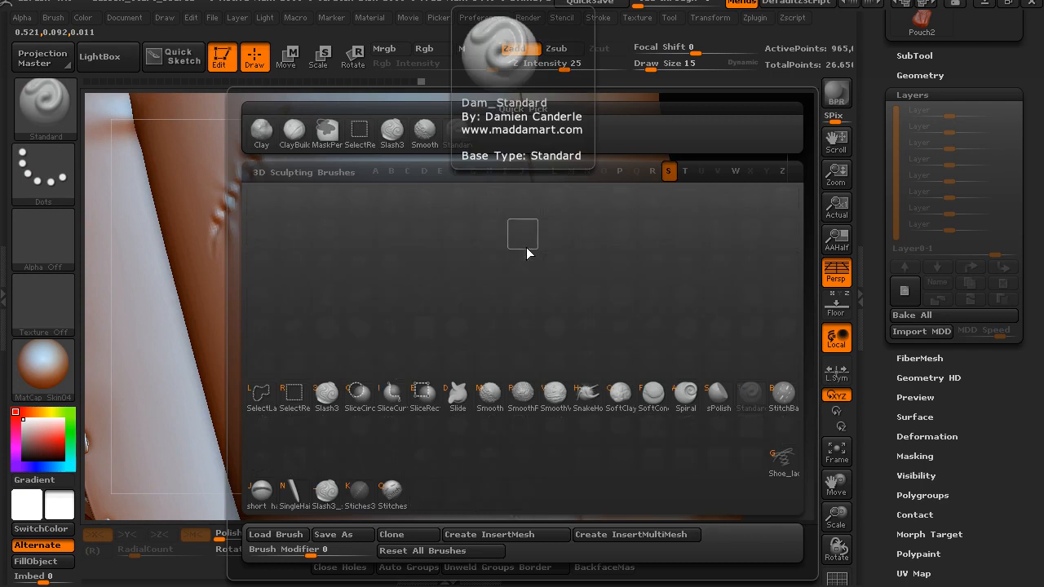
pyautogui.press('l')
# Deepen the straight slit along its full length with Slash3 strokes
pyautogui.moveTo(419, 319); pyautogui.dragTo(434, 342)
pyautogui.hotkey('ctrl', 'z')
pyautogui.moveTo(416, 309)
pyautogui.mouseDown()
pyautogui.moveTo(392, 232)
pyautogui.moveTo(401, 255)
pyautogui.mouseUp()
pyautogui.keyDown('shift'); pyautogui.moveTo(387, 214); pyautogui.dragTo(400, 257); pyautogui.keyUp('shift')
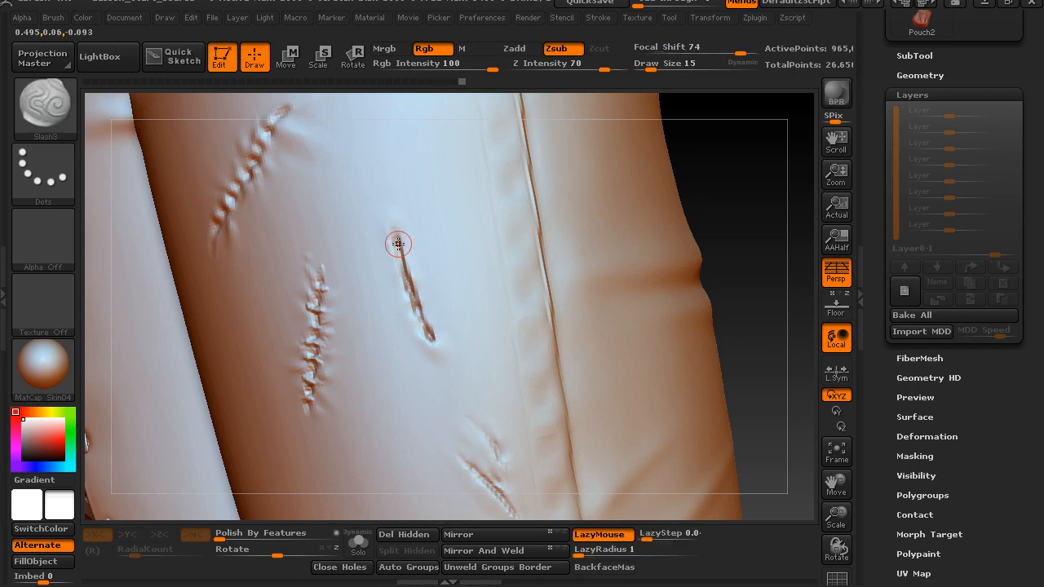
pyautogui.moveTo(415, 302); pyautogui.dragTo(425, 330)
# Soften the straight slit with the Smooth brush and recut its centre with Slash3
pyautogui.press('s')
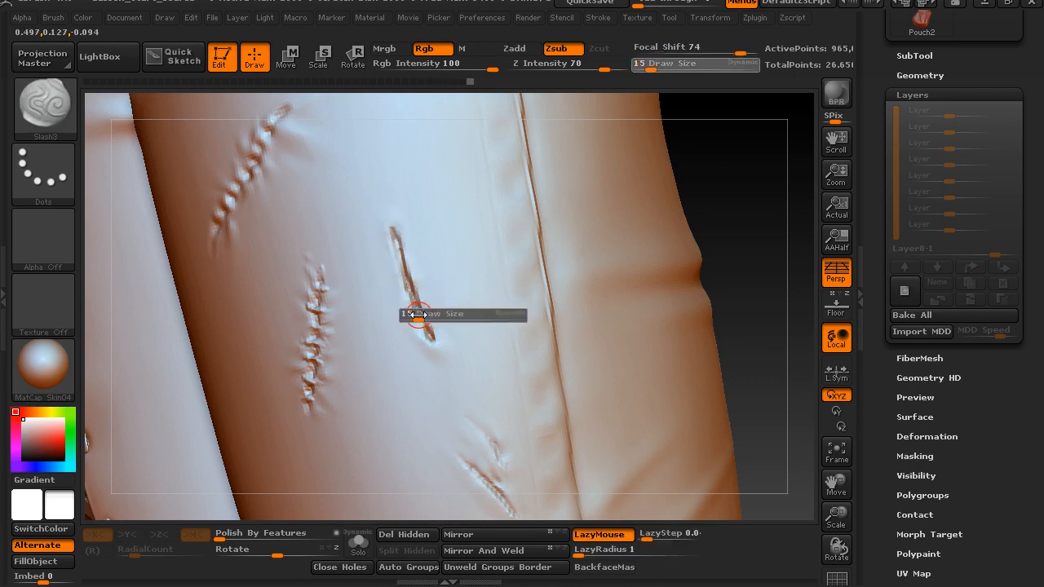
pyautogui.moveTo(783, 209); pyautogui.dragTo(733, 214)
pyautogui.keyDown('shift'); pyautogui.moveTo(384, 219); pyautogui.dragTo(395, 249); pyautogui.keyUp('shift')
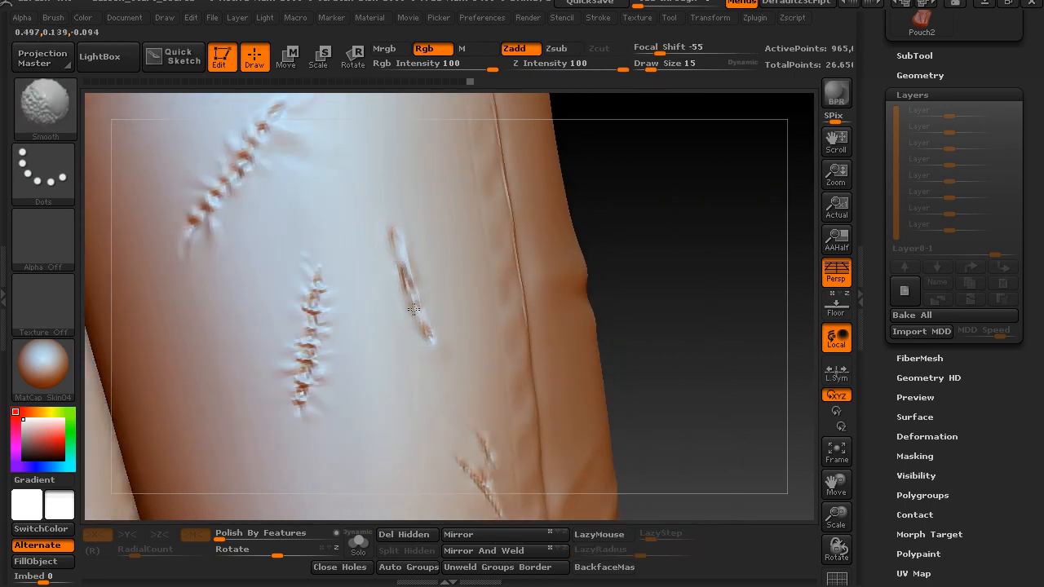
pyautogui.moveTo(628, 240); pyautogui.dragTo(407, 273)
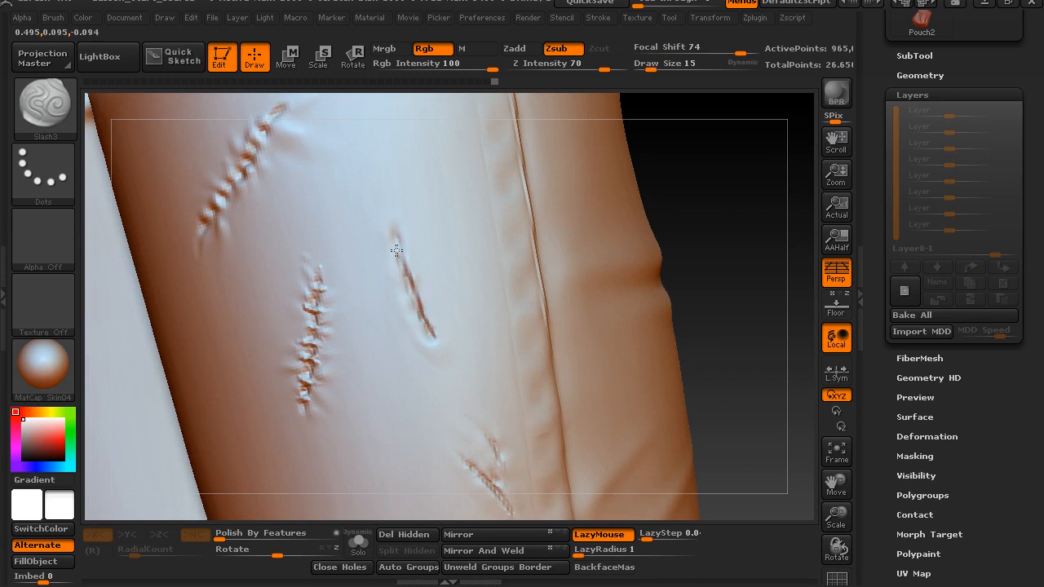
# Examine the new tears on the trouser leg and the whole figure from the back and front
pyautogui.moveTo(706, 252); pyautogui.dragTo(481, 327)
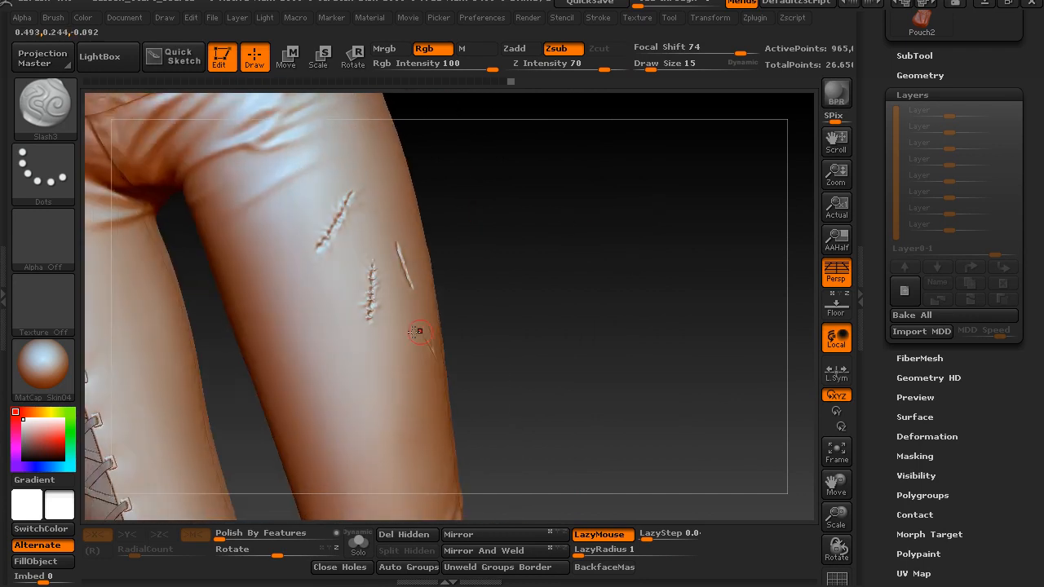
pyautogui.moveTo(571, 270); pyautogui.dragTo(270, 407)
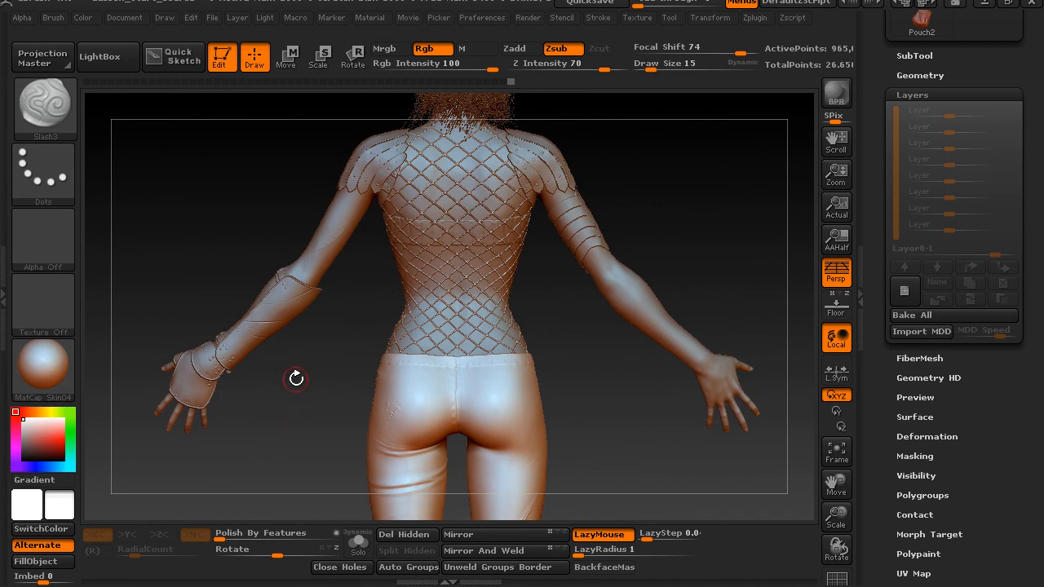
pyautogui.keyDown('alt'); pyautogui.moveTo(293, 371); pyautogui.dragTo(265, 375); pyautogui.keyUp('alt')
pyautogui.moveTo(260, 390)
pyautogui.mouseDown()
pyautogui.moveTo(247, 391)
pyautogui.moveTo(247, 414)
pyautogui.moveTo(280, 384)
pyautogui.moveTo(411, 363)
pyautogui.mouseUp()
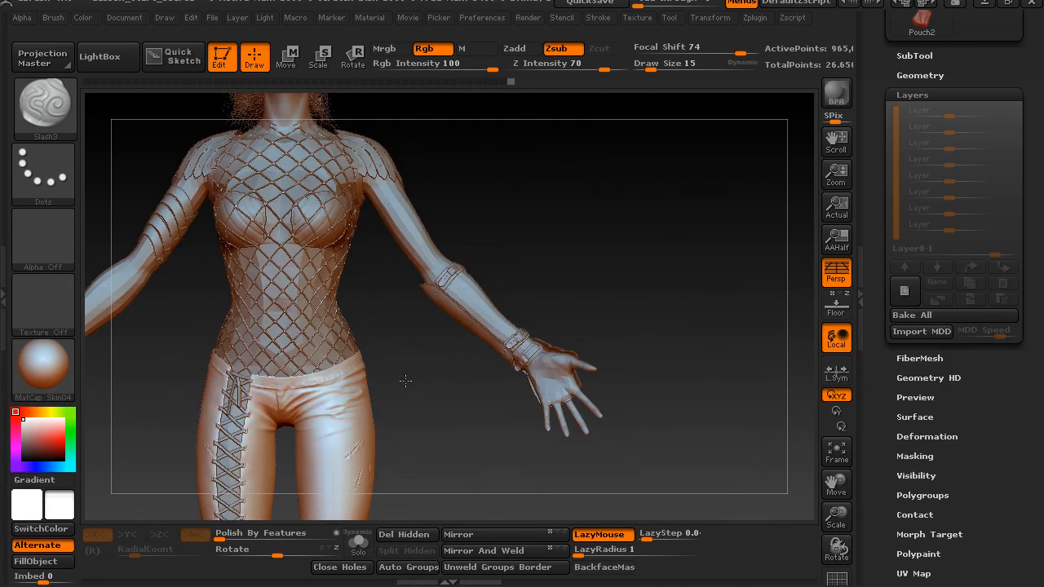